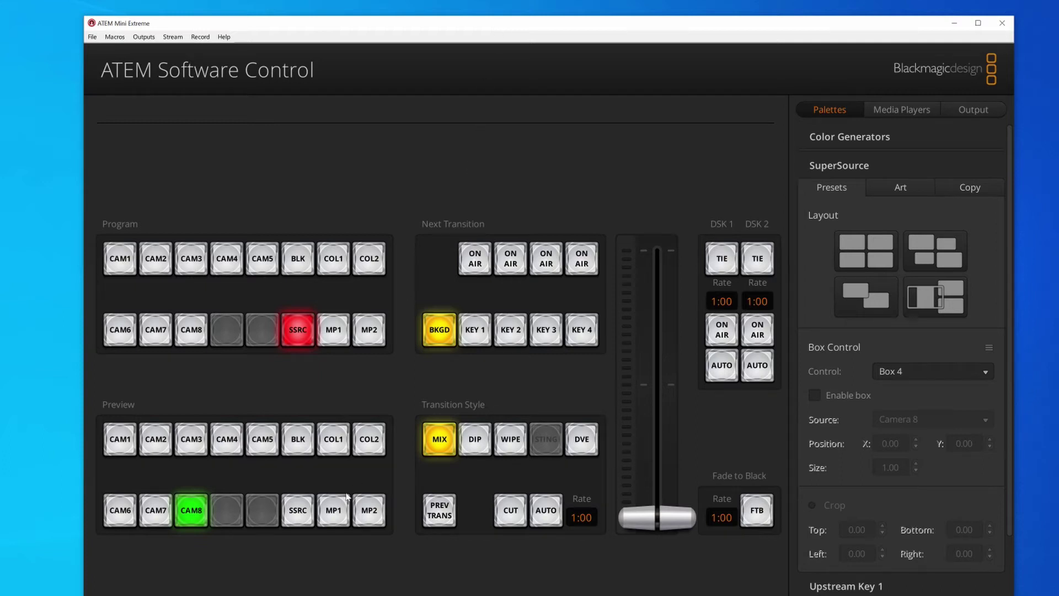
Nudge Box 1 on the H2R layout canvas and copy the generated SuperSource macro.
{"action": "key", "text": "alt+Tab"}
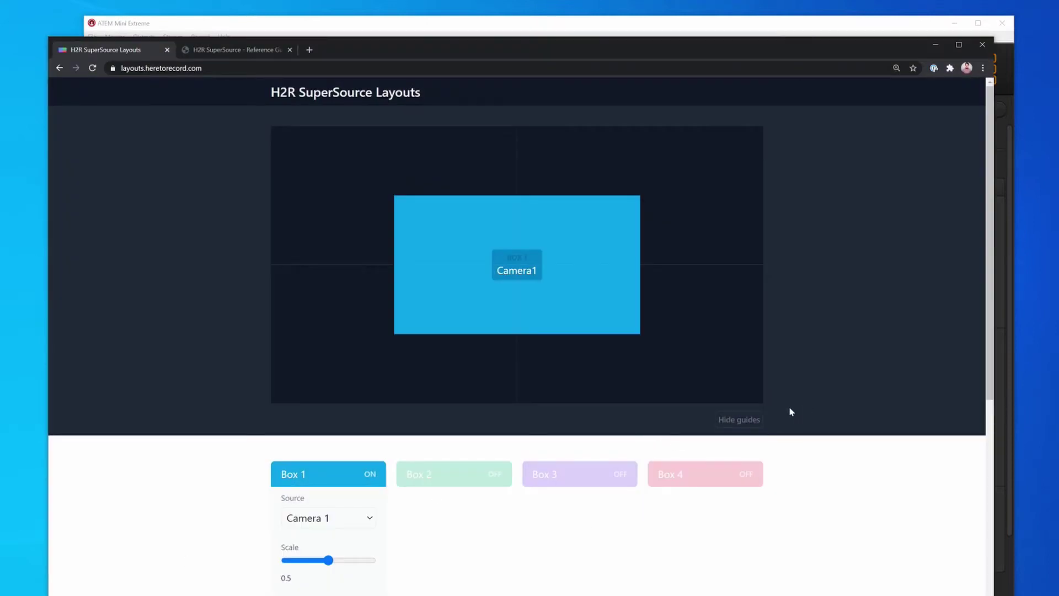
{"action": "mouse_move", "coordinate": [551, 281]}
{"action": "left_mouse_down"}
{"action": "mouse_move", "coordinate": [591, 302]}
{"action": "mouse_move", "coordinate": [562, 270]}
{"action": "mouse_move", "coordinate": [510, 295]}
{"action": "mouse_move", "coordinate": [557, 284]}
{"action": "left_mouse_up"}
{"action": "scroll", "coordinate": [183, 467], "scroll_direction": "down", "scroll_amount": 3}
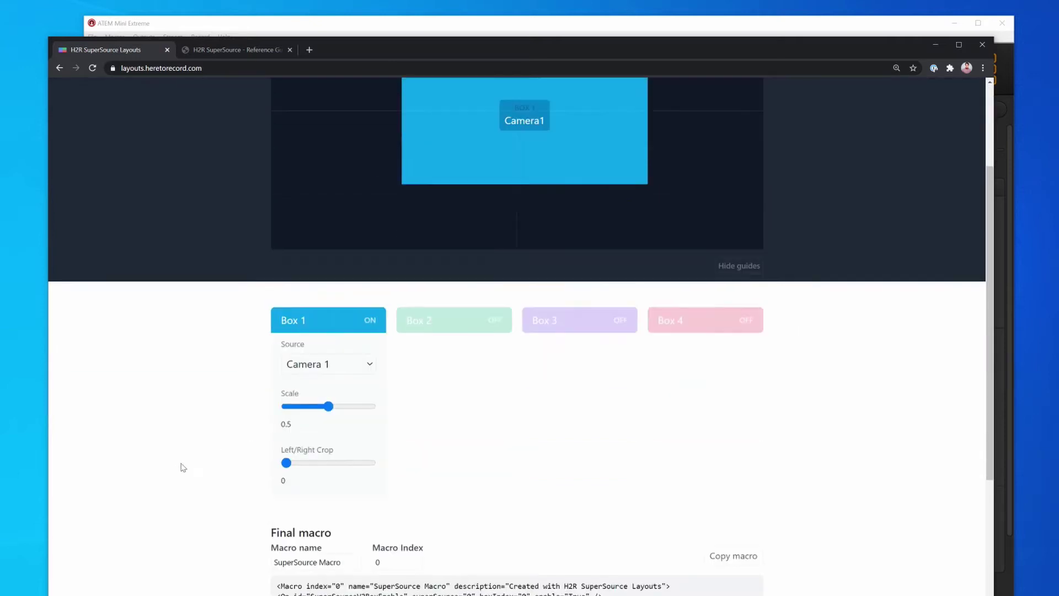
{"action": "scroll", "coordinate": [183, 467], "scroll_direction": "down", "scroll_amount": 4}
{"action": "left_click", "coordinate": [732, 357]}
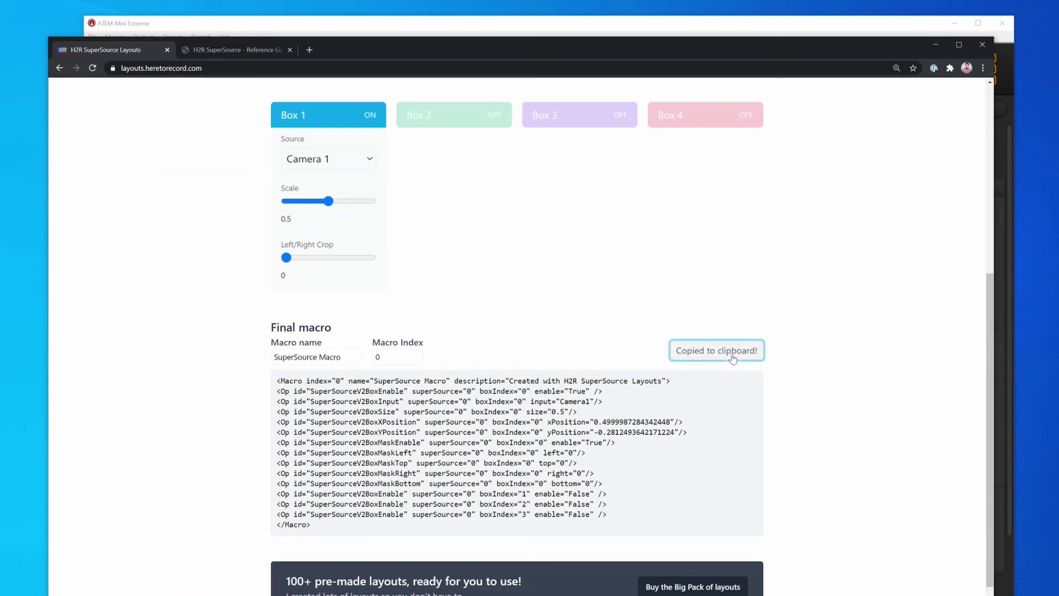
Look over the SuperSource reference guide PDF, then return to the H2R layouts page.
{"action": "scroll", "coordinate": [775, 331], "scroll_direction": "up", "scroll_amount": 7}
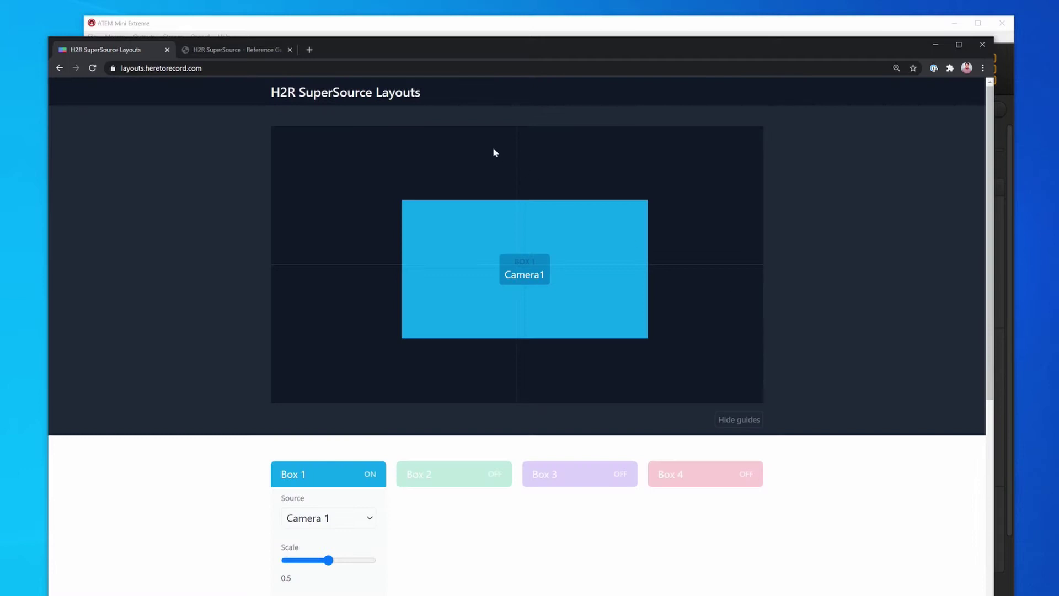
{"action": "left_click", "coordinate": [255, 51]}
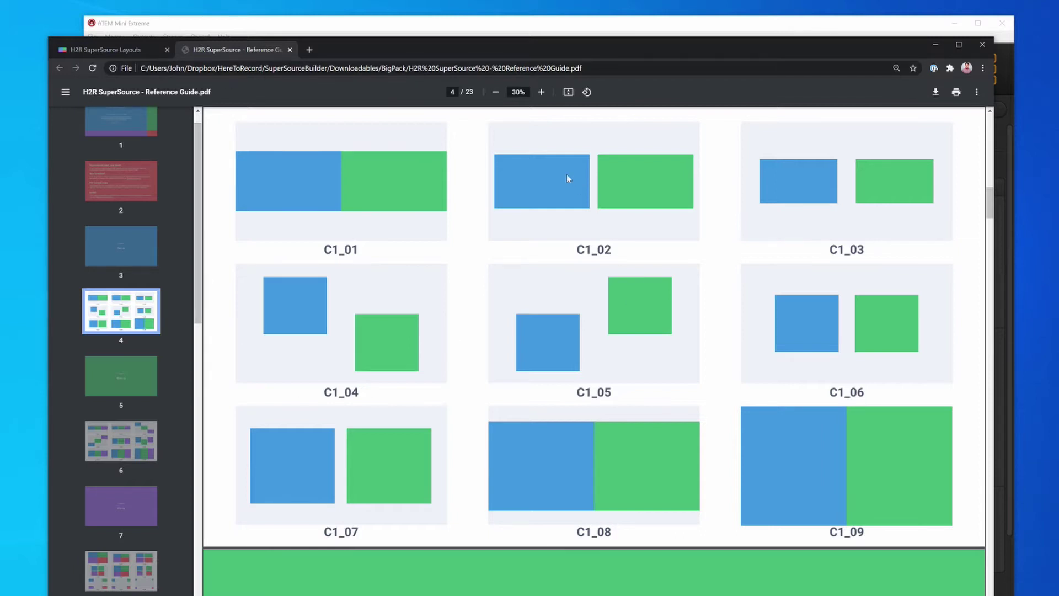
{"action": "left_click", "coordinate": [124, 52]}
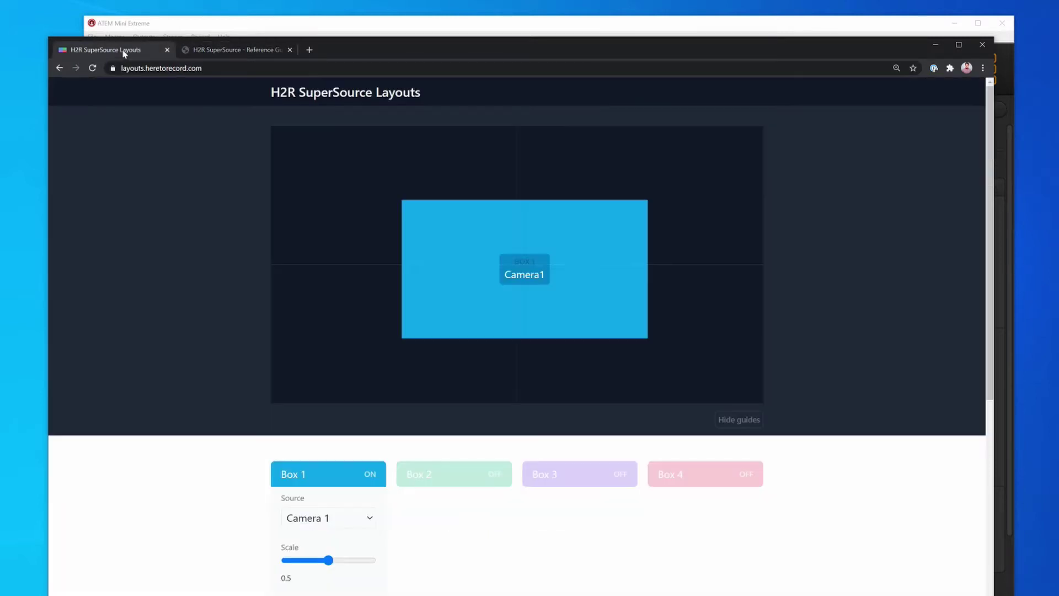
Save the switcher state to the Desktop as 'My ATEM Mini Extreme' with every category included.
{"action": "left_click", "coordinate": [936, 46]}
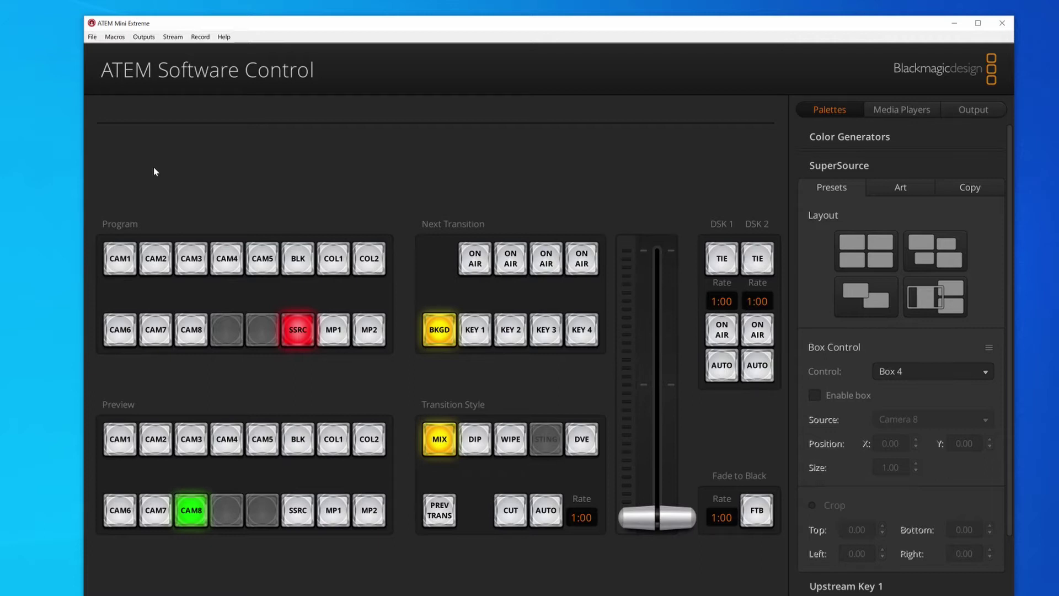
{"action": "left_click", "coordinate": [93, 37]}
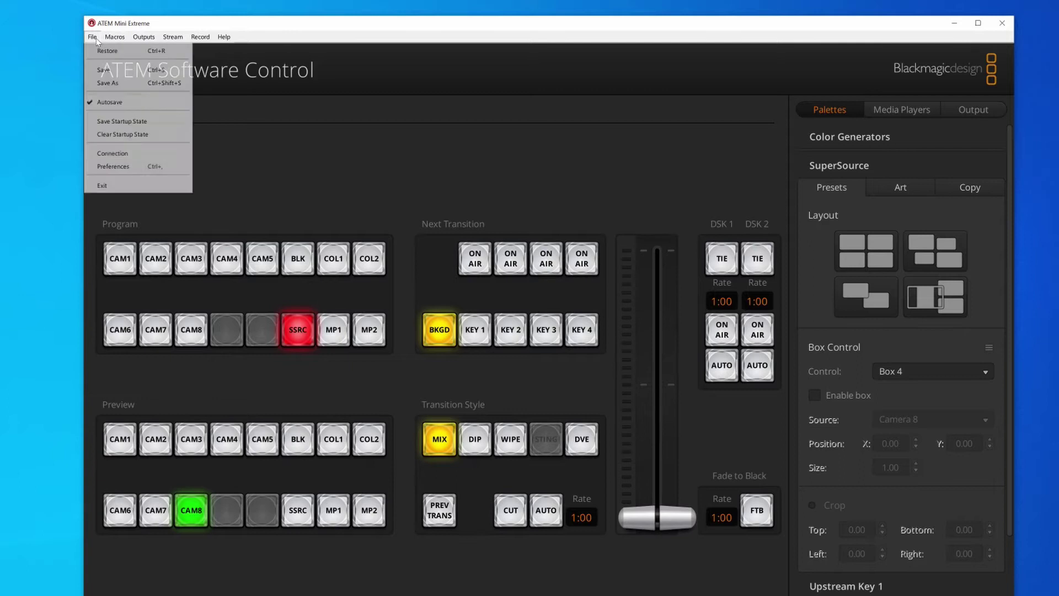
{"action": "left_click", "coordinate": [107, 82]}
{"action": "left_click", "coordinate": [120, 109]}
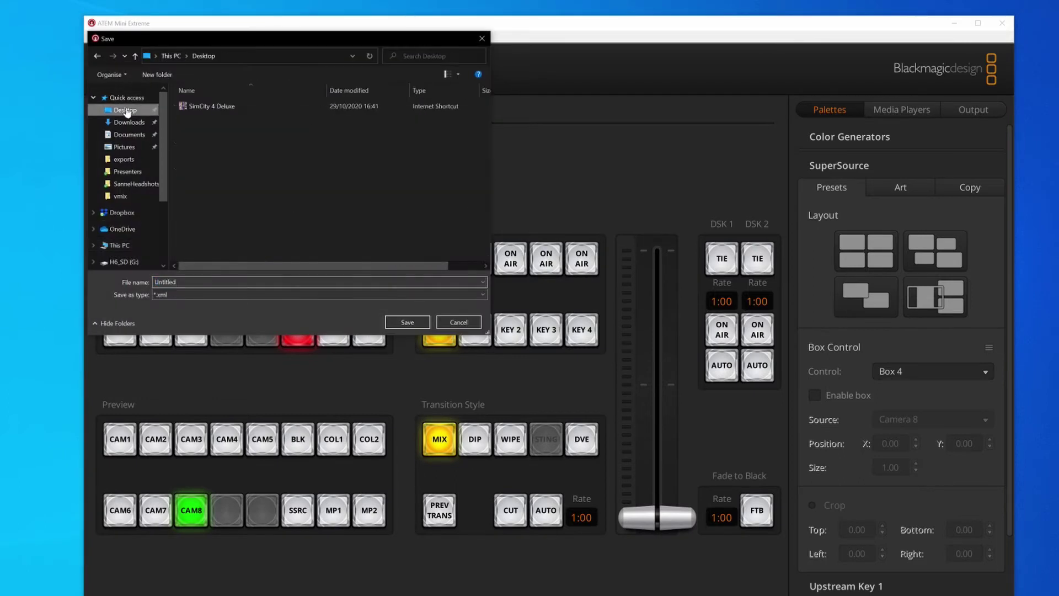
{"action": "double_click", "coordinate": [187, 281]}
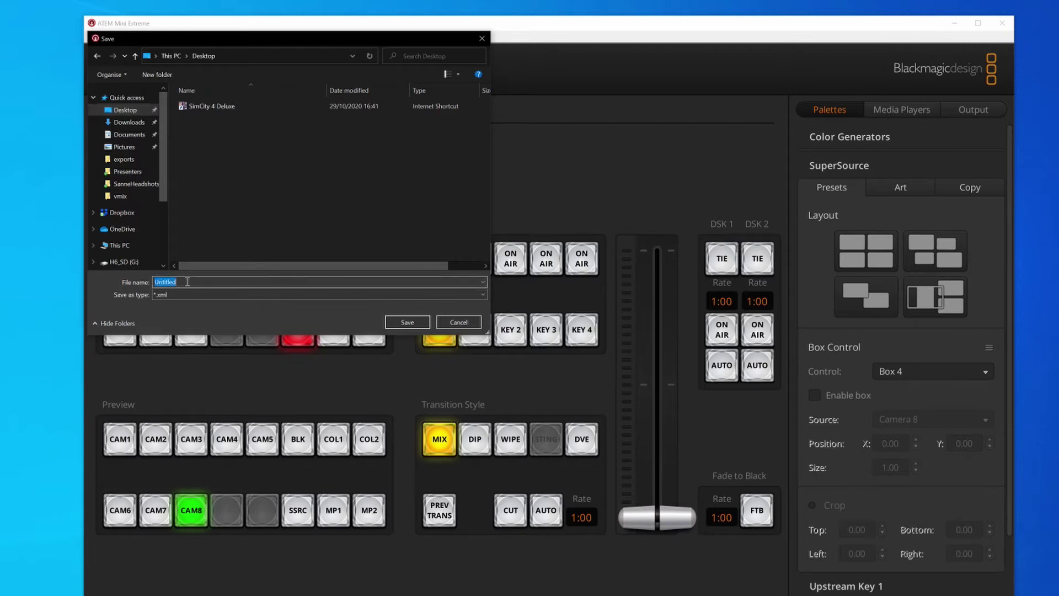
{"action": "type", "text": "M"}
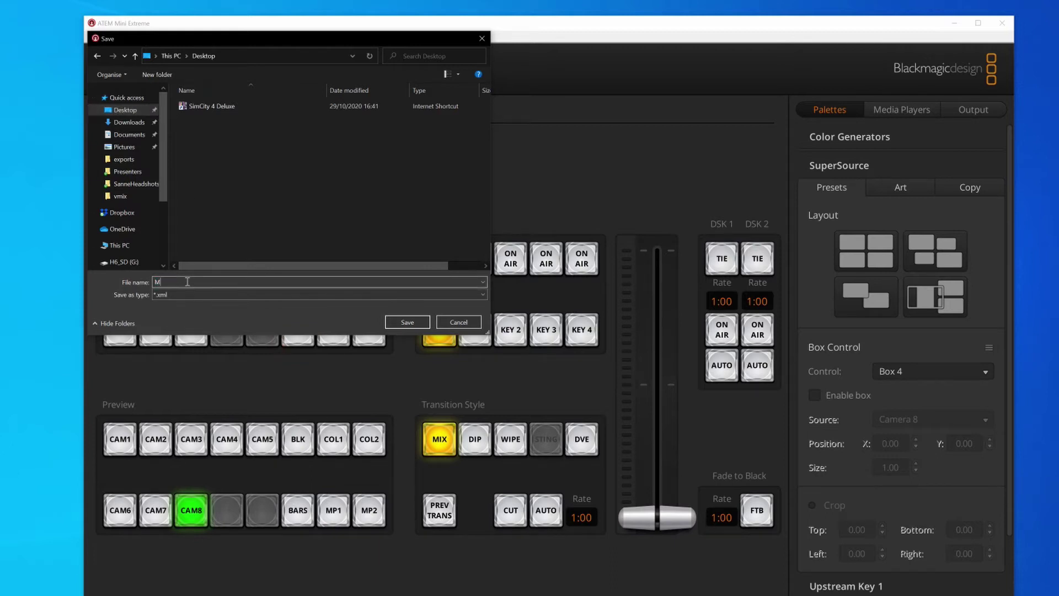
{"action": "type", "text": "y ATEM Mini Extreme"}
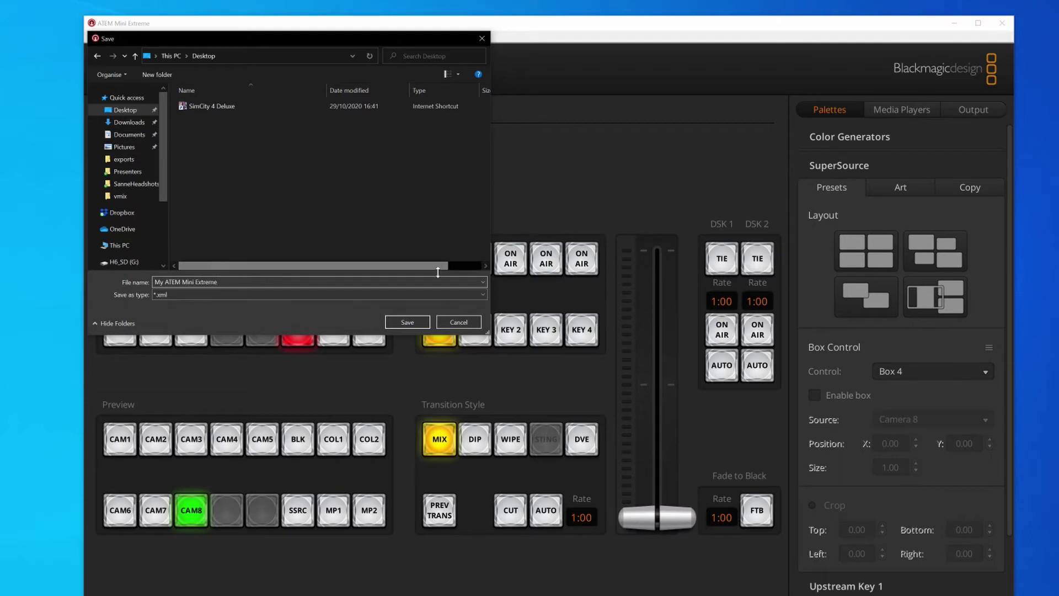
{"action": "left_click", "coordinate": [408, 324]}
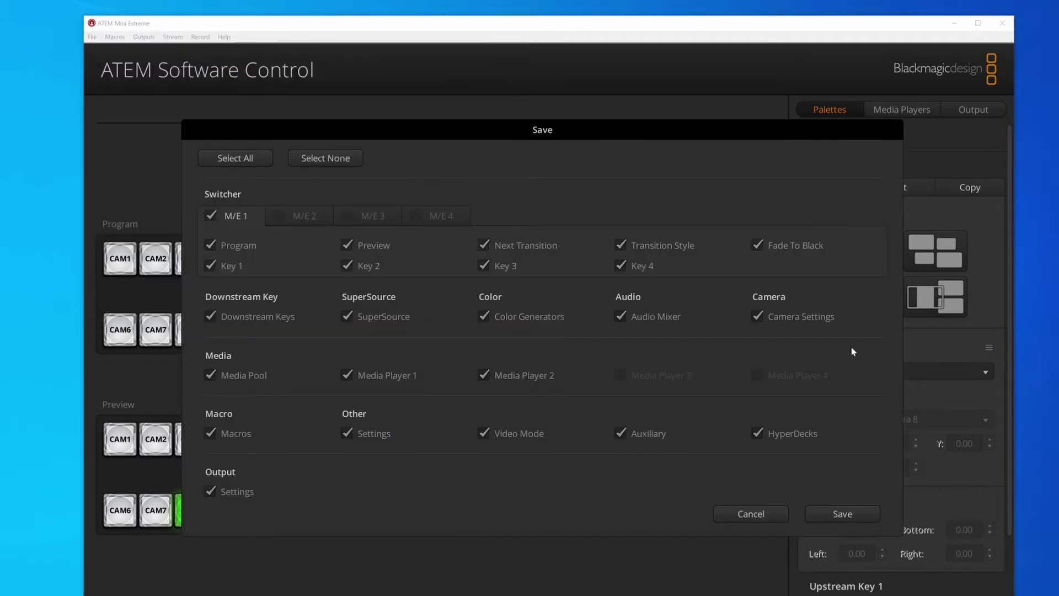
{"action": "left_click", "coordinate": [837, 513]}
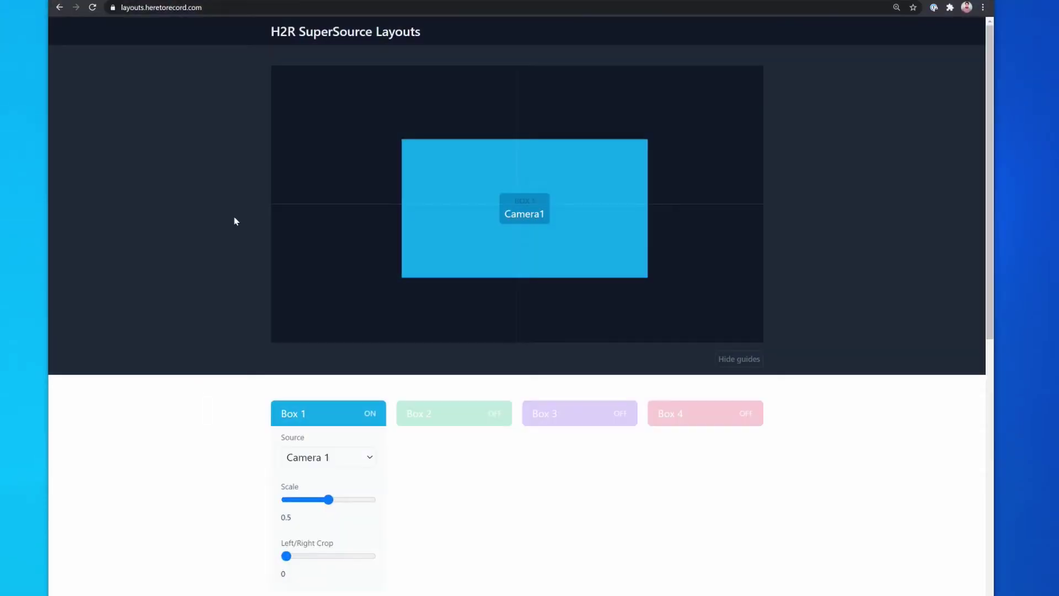
Copy the SuperSource macro again from the H2R page, then show the desktop.
{"action": "scroll", "coordinate": [285, 351], "scroll_direction": "down", "scroll_amount": 8}
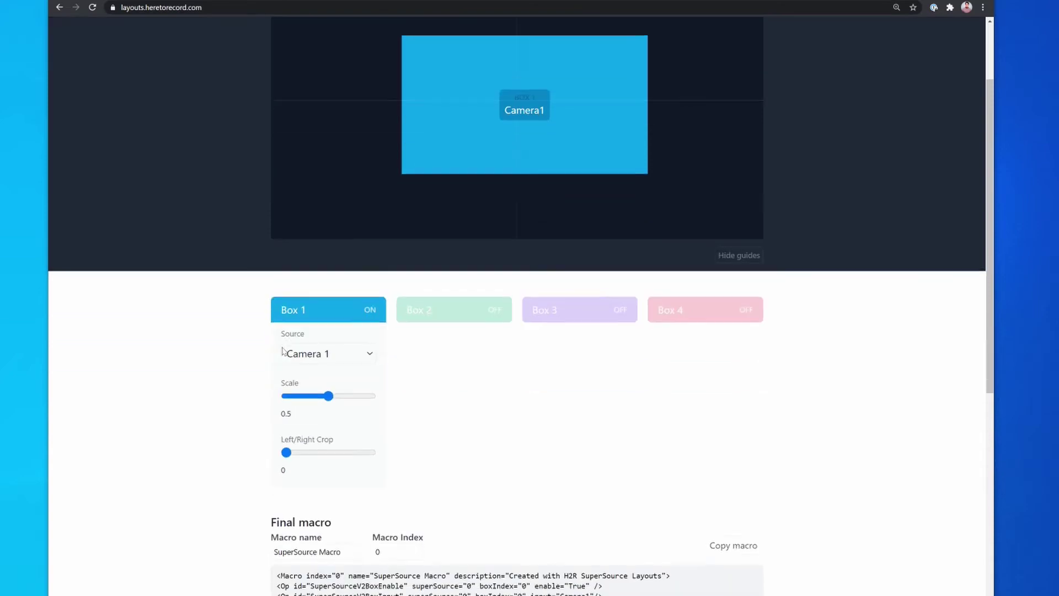
{"action": "left_click", "coordinate": [733, 190]}
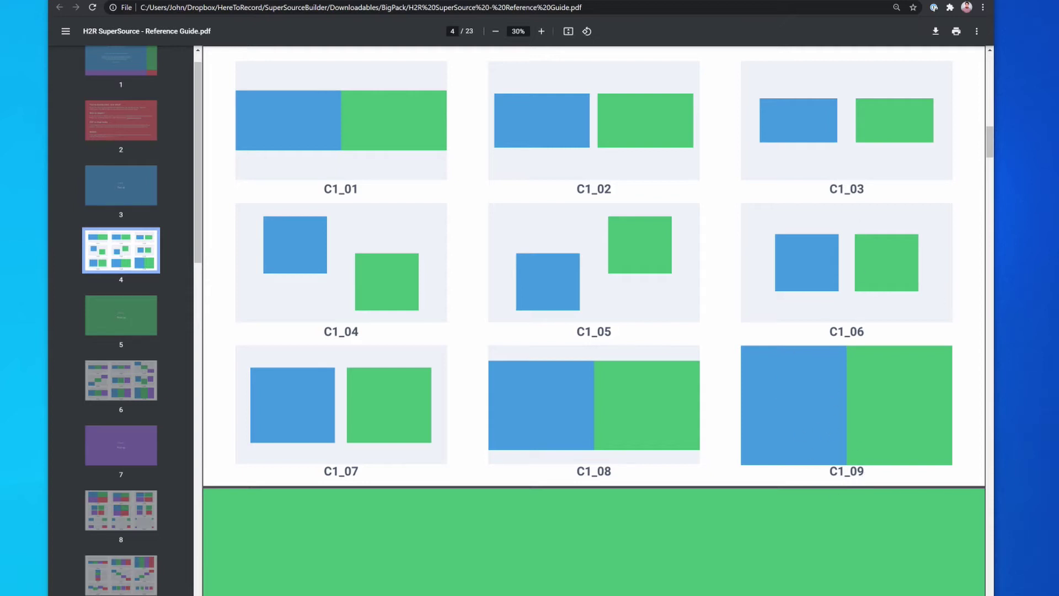
{"action": "key", "text": "super+d"}
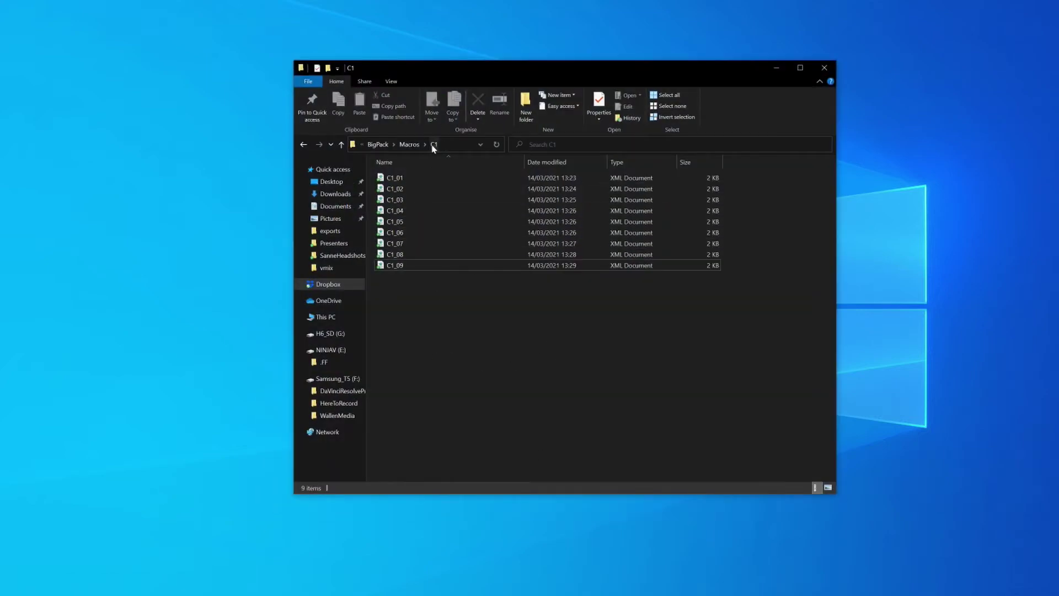
Open C1_09.xml from BigPack > Macros > C1 with Visual Studio Code.
{"action": "right_click", "coordinate": [400, 268]}
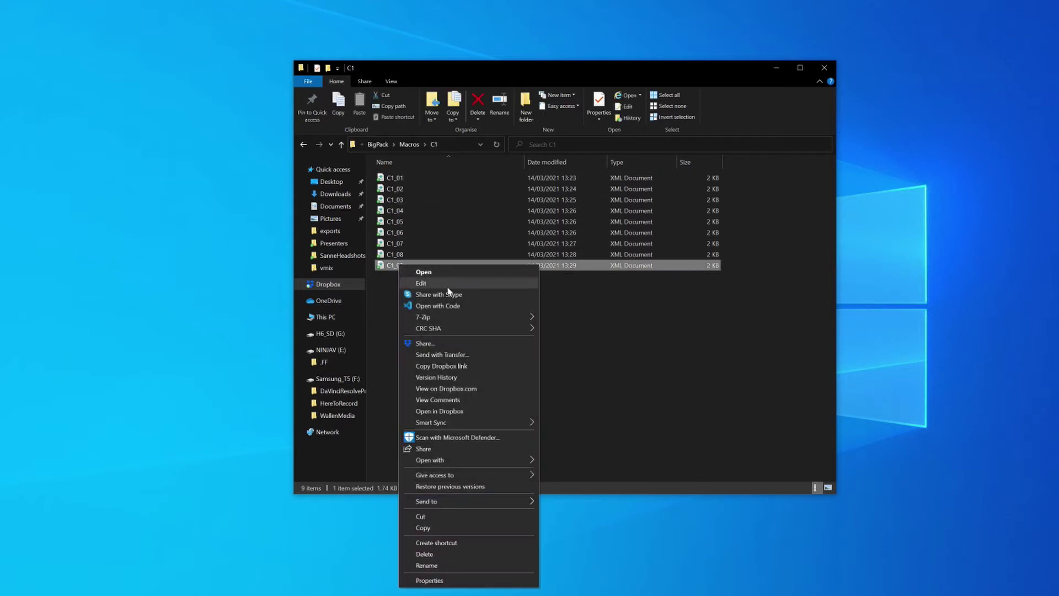
{"action": "mouse_move", "coordinate": [508, 459]}
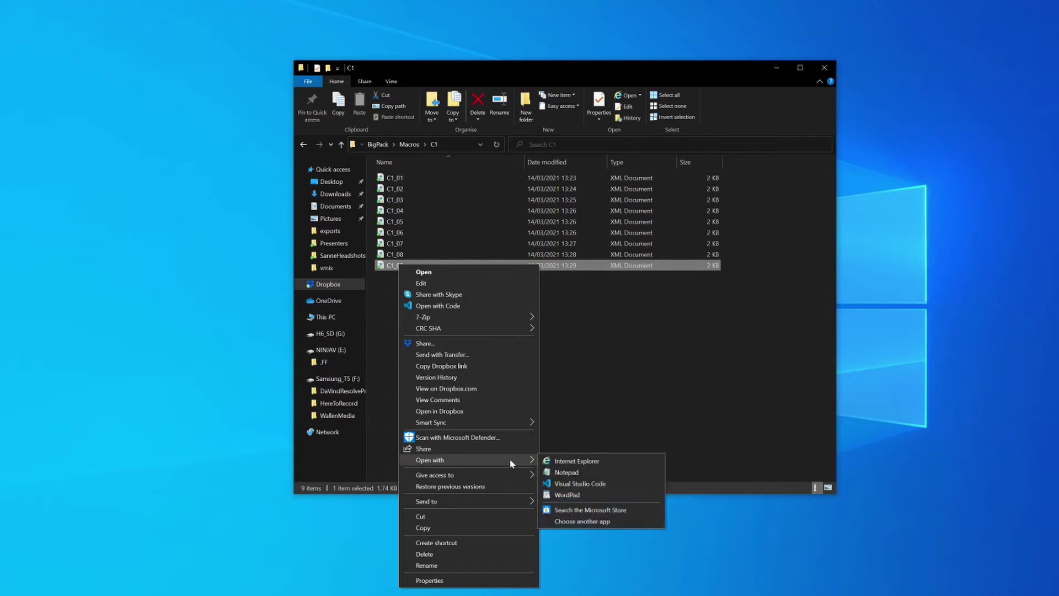
{"action": "left_click", "coordinate": [567, 484]}
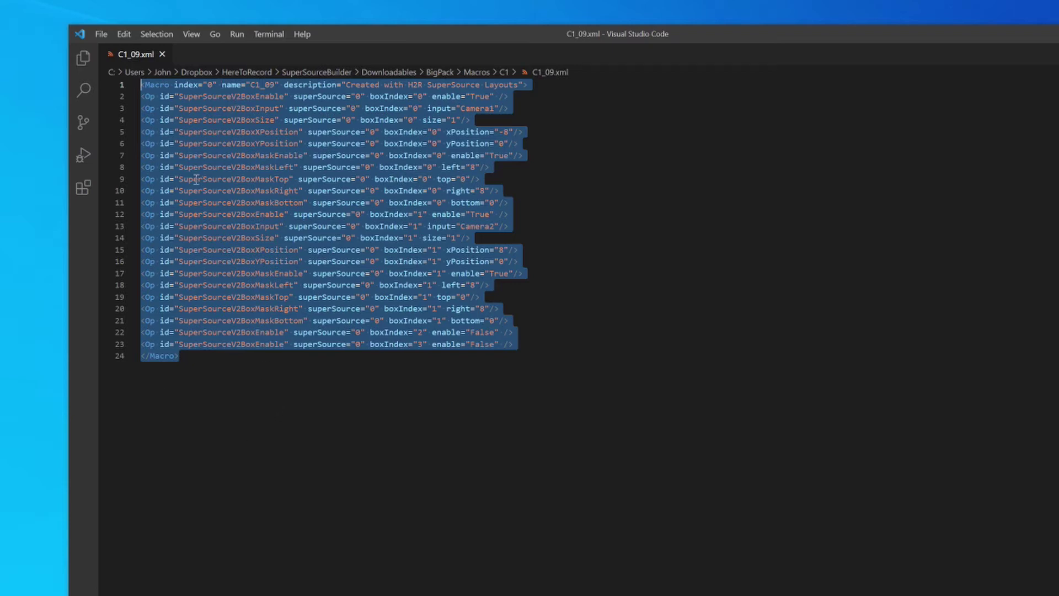
Copy the selected C1_09 macro XML from the editor.
{"action": "right_click", "coordinate": [262, 200]}
{"action": "left_click", "coordinate": [292, 244]}
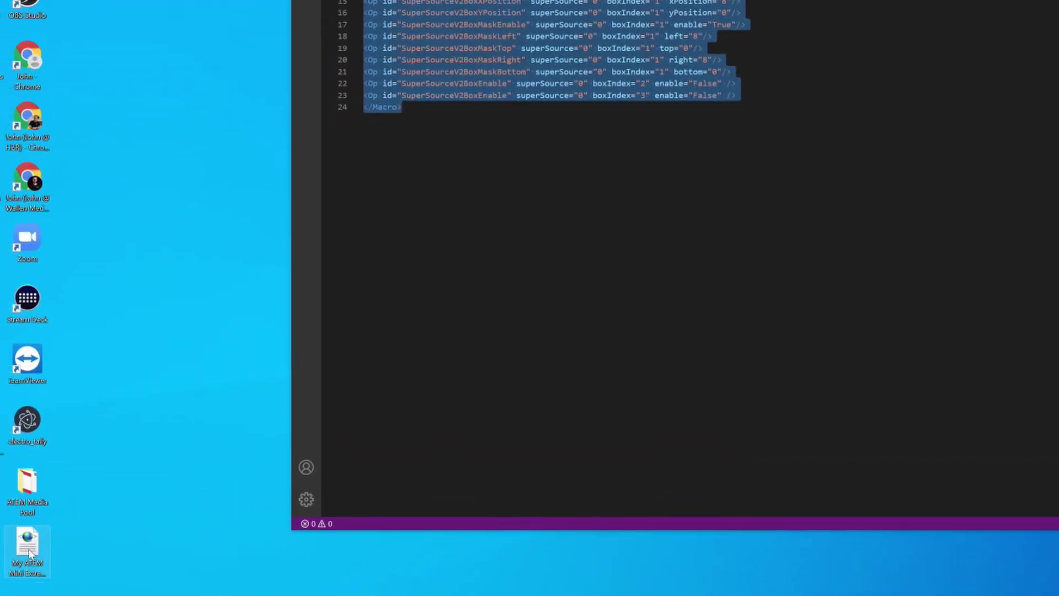
Open the saved My ATEM Mini Extreme file in Visual Studio Code and scroll to the MacroPool.
{"action": "right_click", "coordinate": [30, 553]}
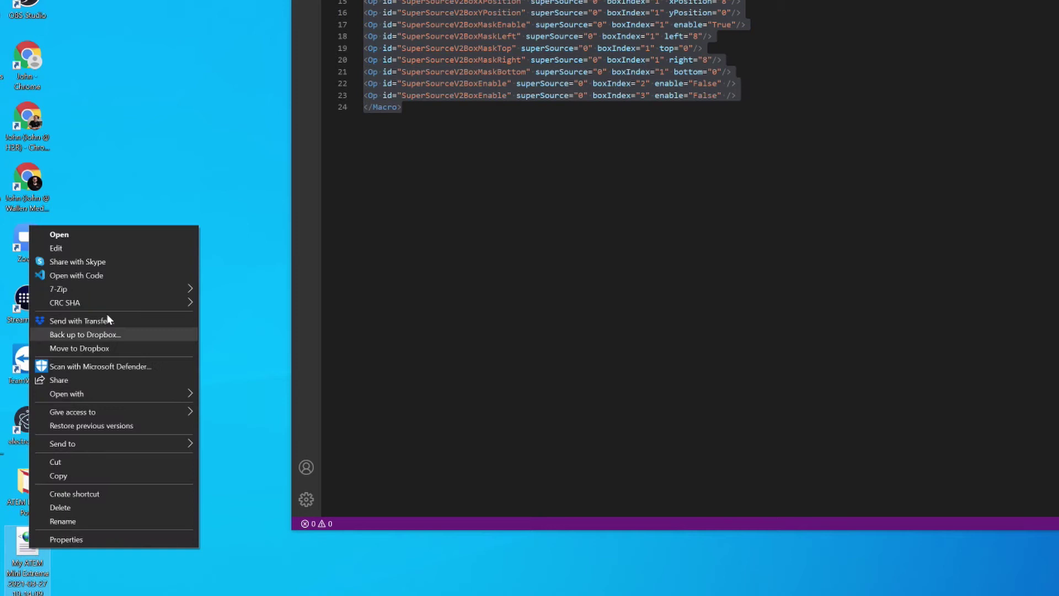
{"action": "left_click", "coordinate": [105, 274]}
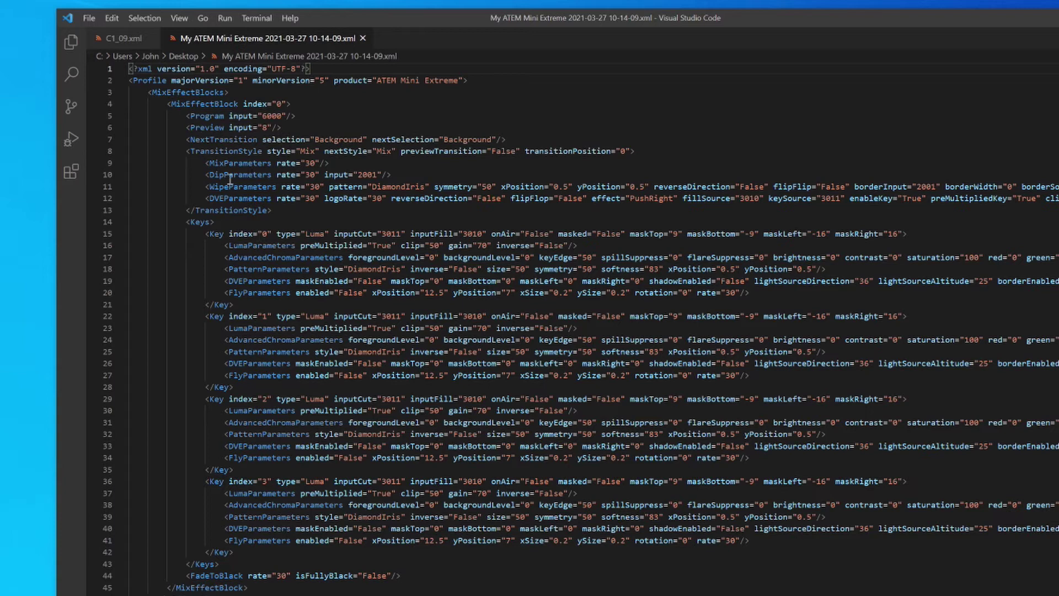
{"action": "scroll", "coordinate": [187, 175], "scroll_direction": "down", "scroll_amount": 8}
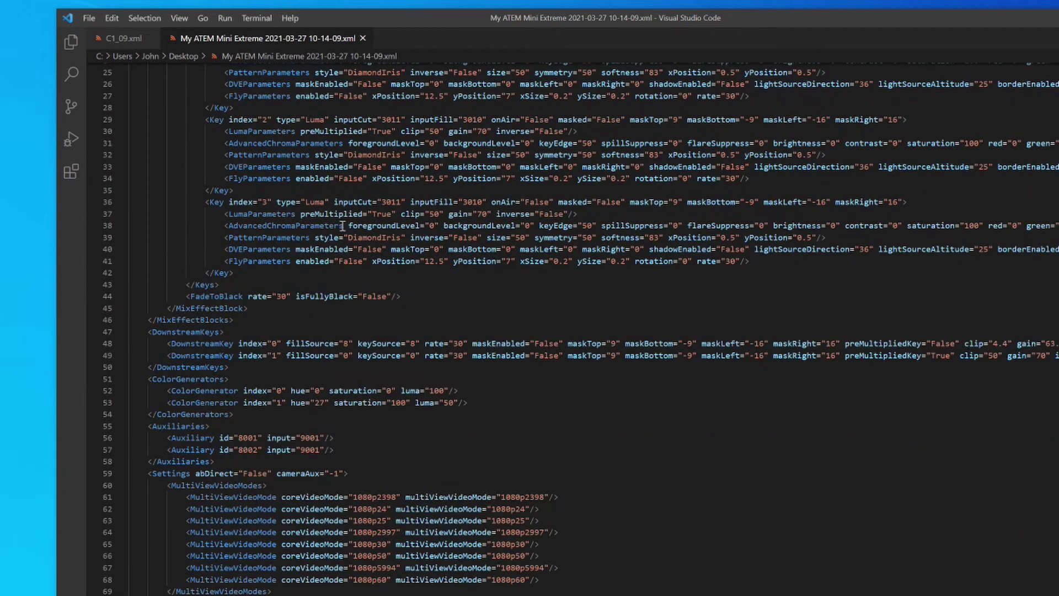
{"action": "scroll", "coordinate": [304, 237], "scroll_direction": "down", "scroll_amount": 10}
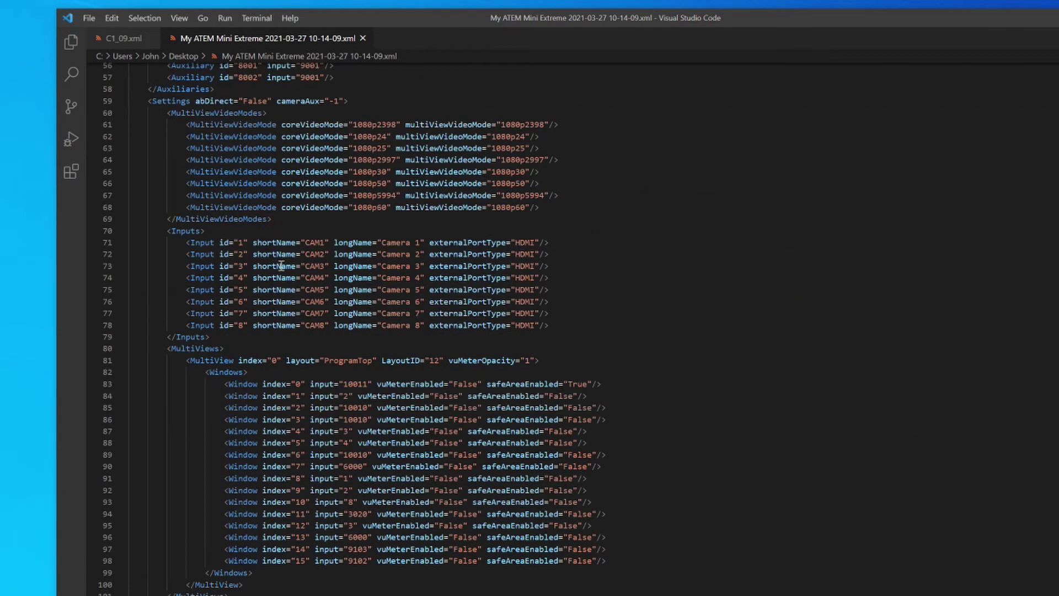
{"action": "scroll", "coordinate": [282, 269], "scroll_direction": "down", "scroll_amount": 20}
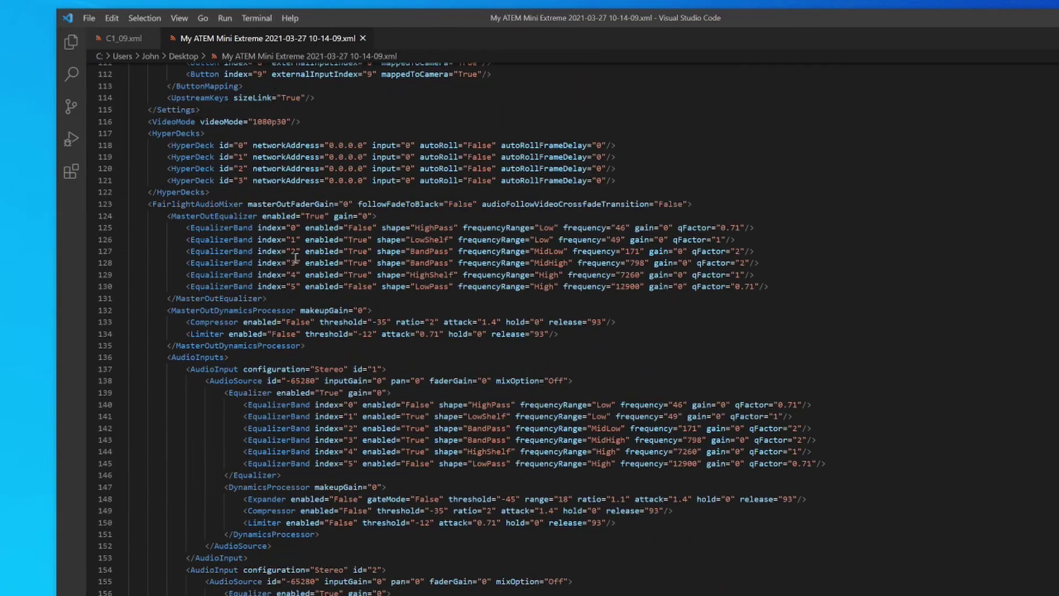
{"action": "scroll", "coordinate": [272, 252], "scroll_direction": "down", "scroll_amount": 20}
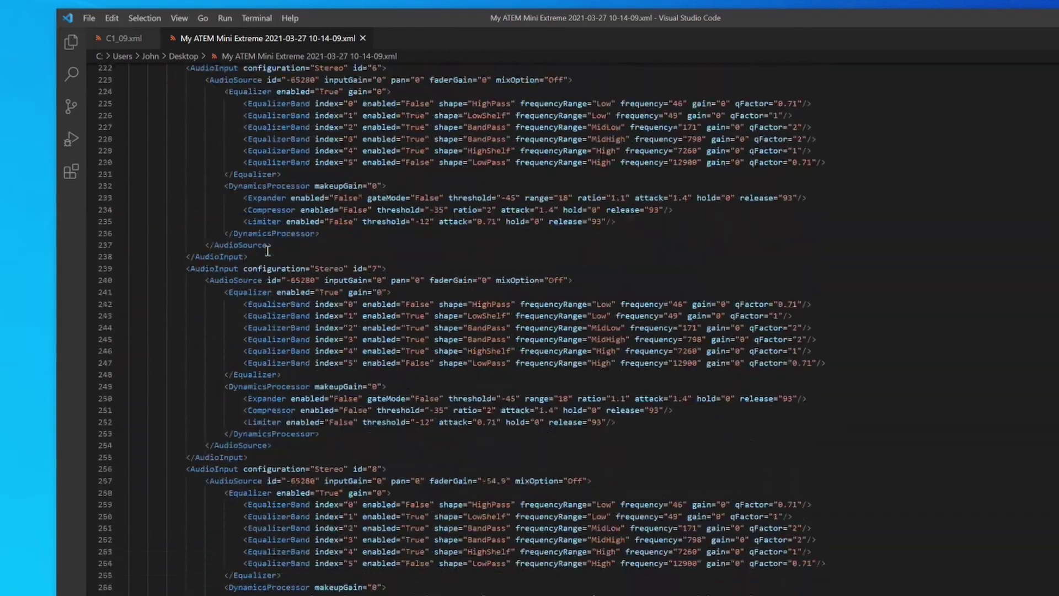
{"action": "scroll", "coordinate": [267, 251], "scroll_direction": "down", "scroll_amount": 20}
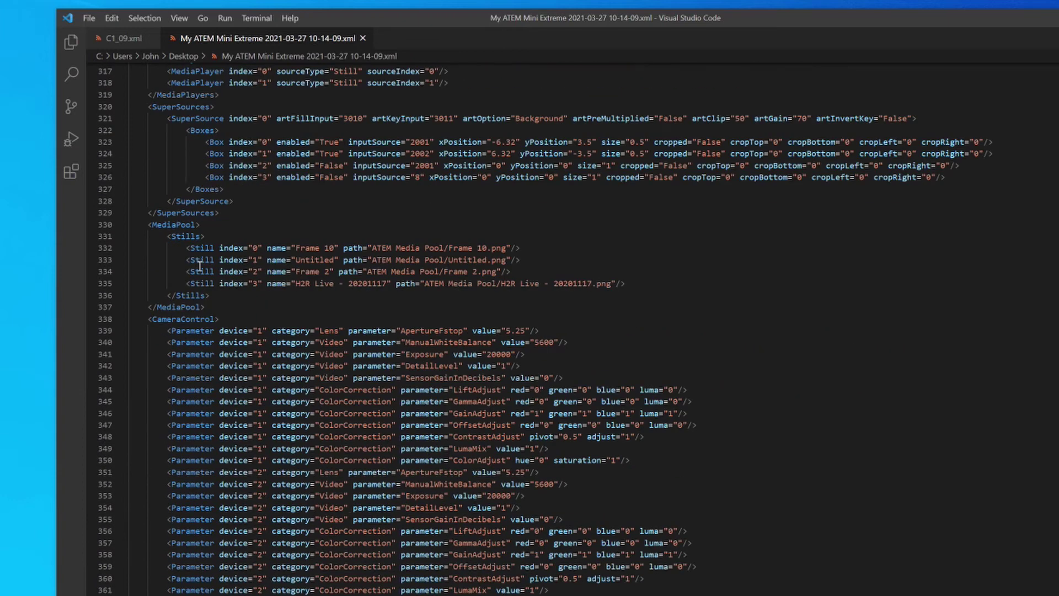
{"action": "scroll", "coordinate": [200, 266], "scroll_direction": "down", "scroll_amount": 20}
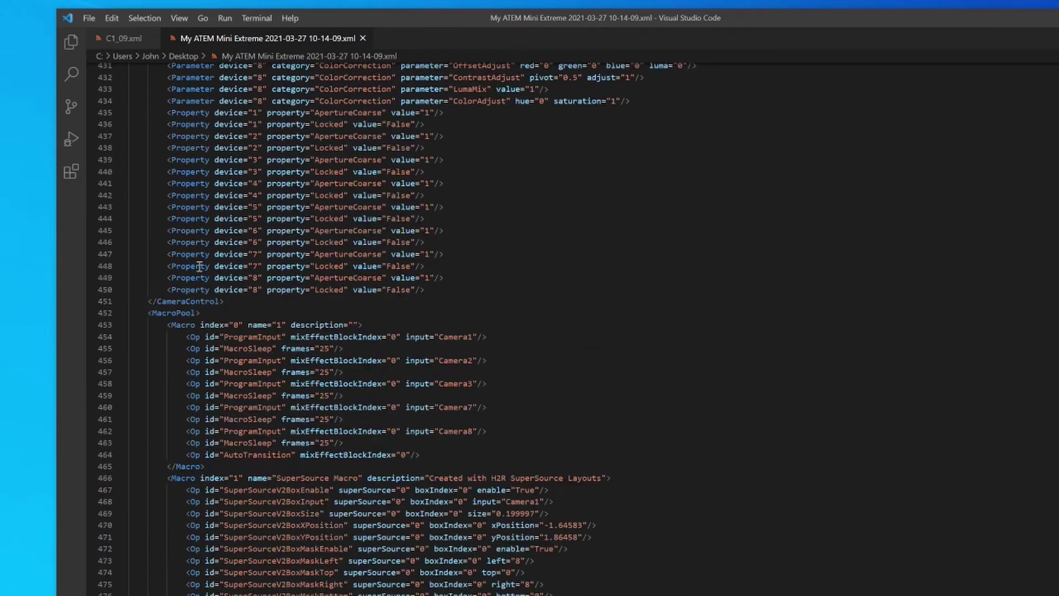
{"action": "scroll", "coordinate": [200, 266], "scroll_direction": "up", "scroll_amount": 20}
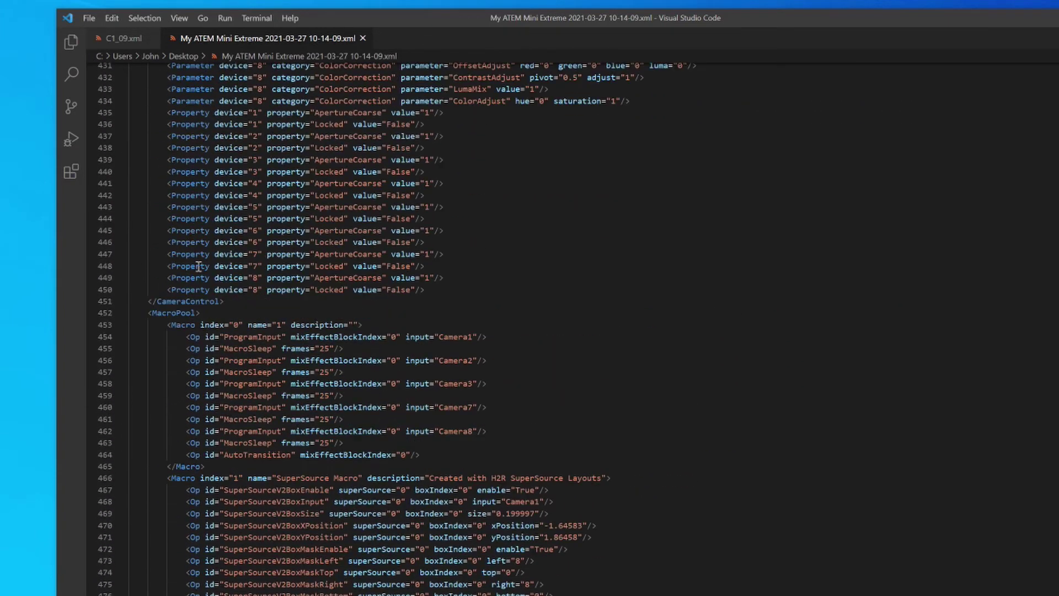
Inspect the MacroPool tag and first macro block, then locate the 'four box' macro's closing tag.
{"action": "left_click_drag", "start_coordinate": [149, 312], "coordinate": [198, 312]}
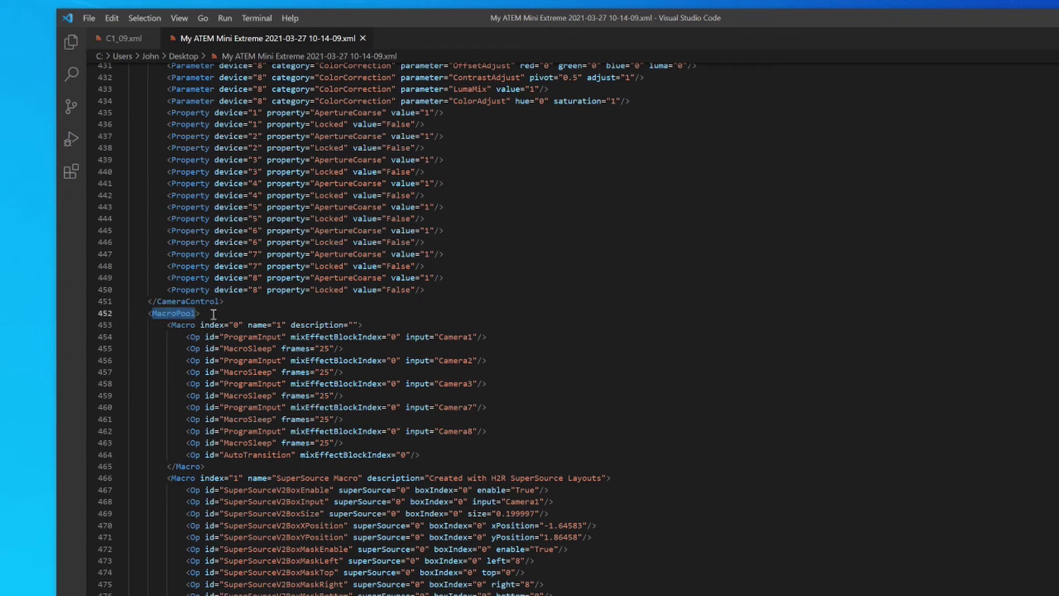
{"action": "left_click", "coordinate": [150, 314]}
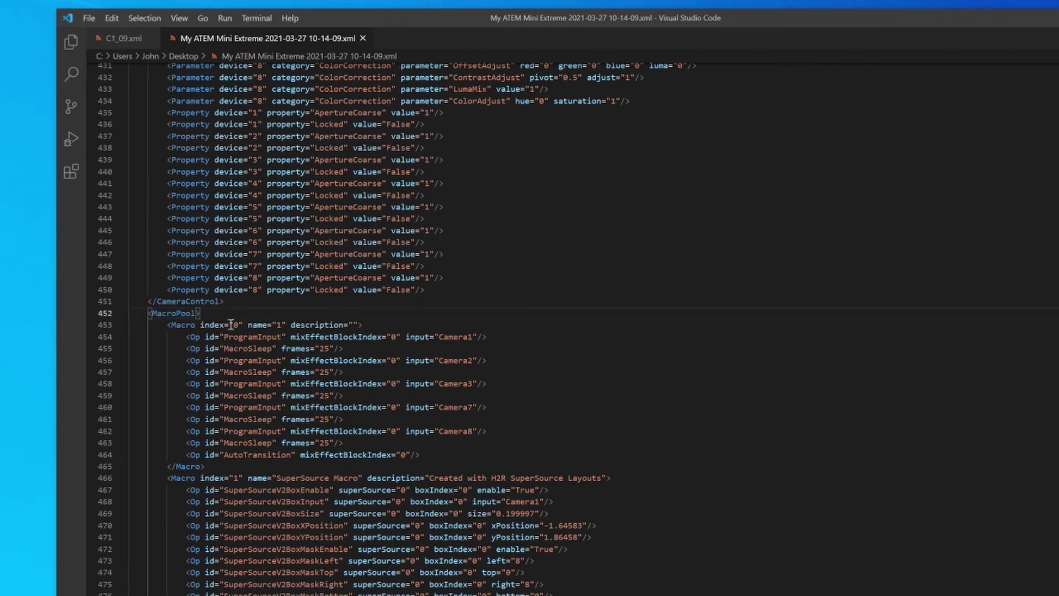
{"action": "left_click_drag", "start_coordinate": [162, 324], "coordinate": [224, 468]}
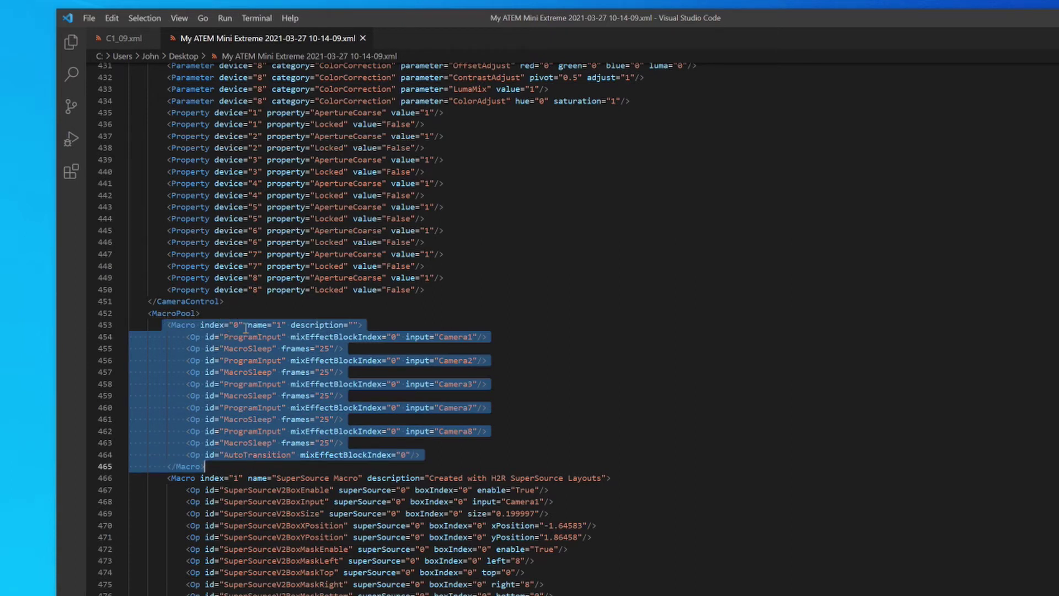
{"action": "scroll", "coordinate": [213, 392], "scroll_direction": "down", "scroll_amount": 9}
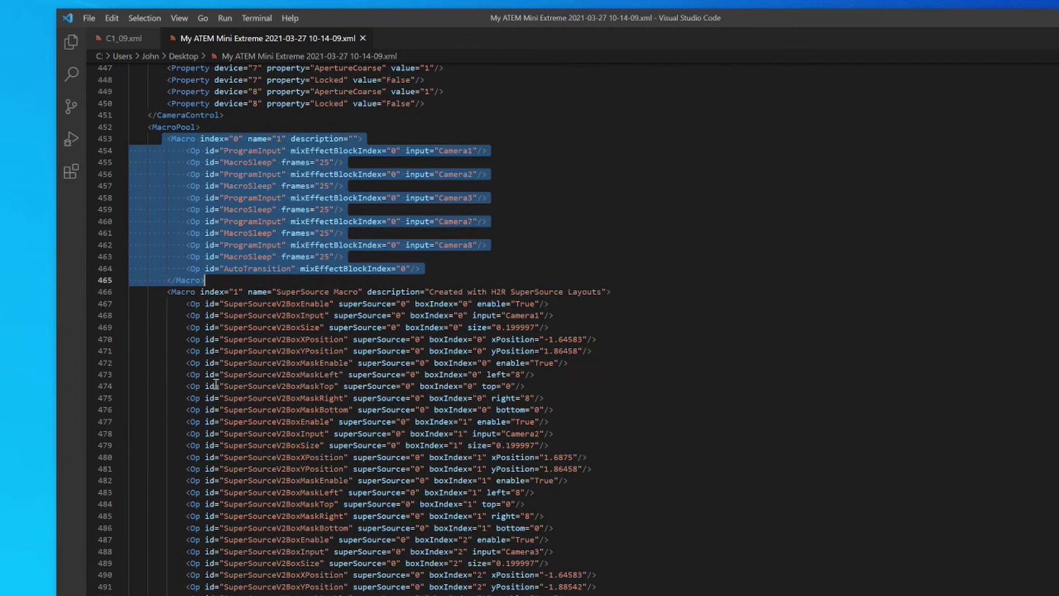
{"action": "scroll", "coordinate": [230, 271], "scroll_direction": "down", "scroll_amount": 16}
{"action": "scroll", "coordinate": [230, 271], "scroll_direction": "down", "scroll_amount": 9}
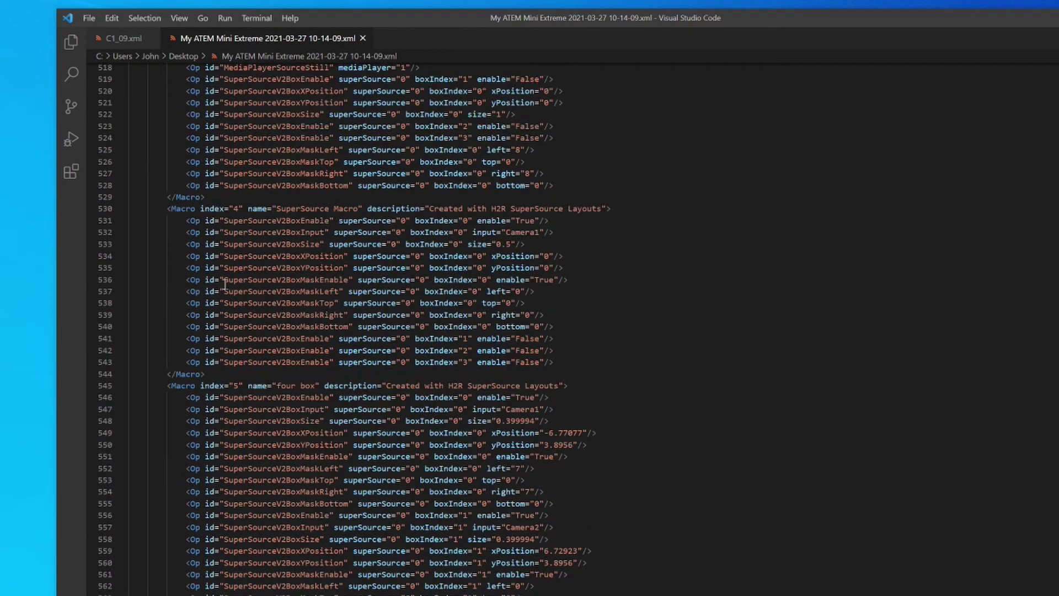
{"action": "left_click", "coordinate": [238, 201]}
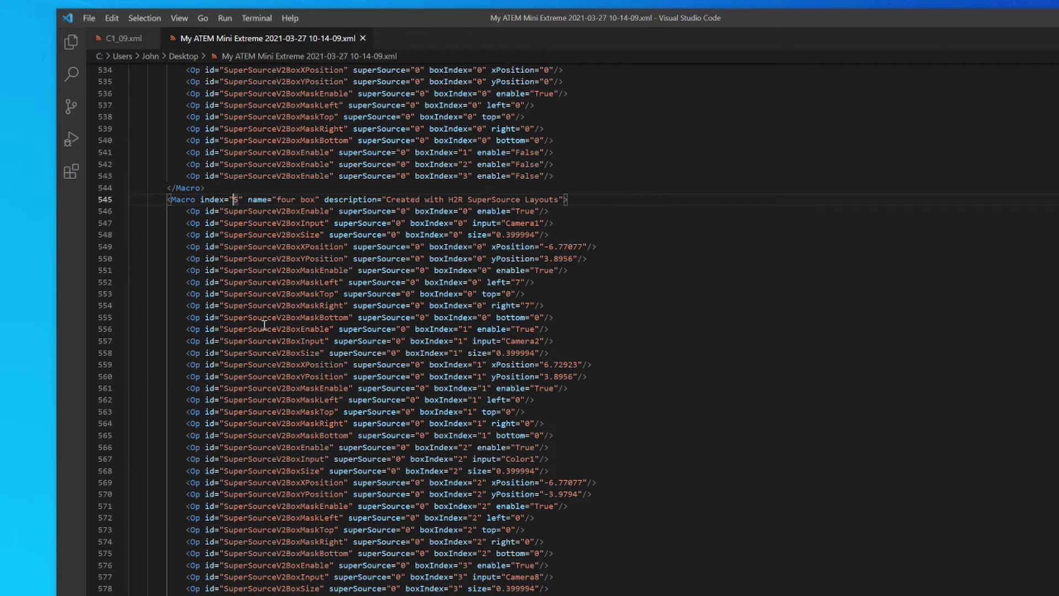
{"action": "scroll", "coordinate": [264, 326], "scroll_direction": "down", "scroll_amount": 4}
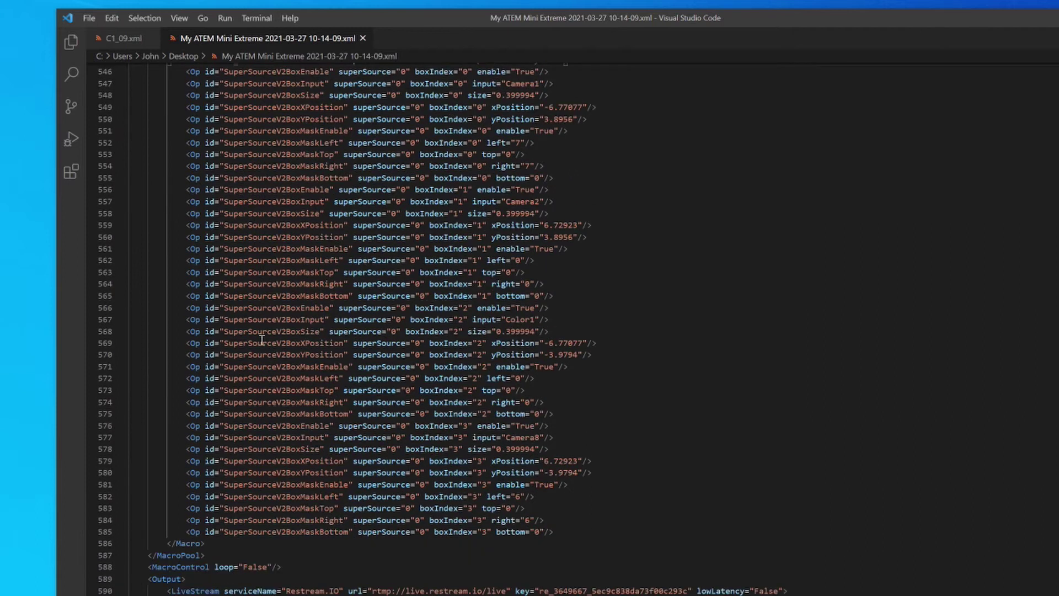
Paste the C1_09 macro on a new line after 'four box' and indent its Op lines.
{"action": "left_click", "coordinate": [229, 544]}
{"action": "key", "text": "Return"}
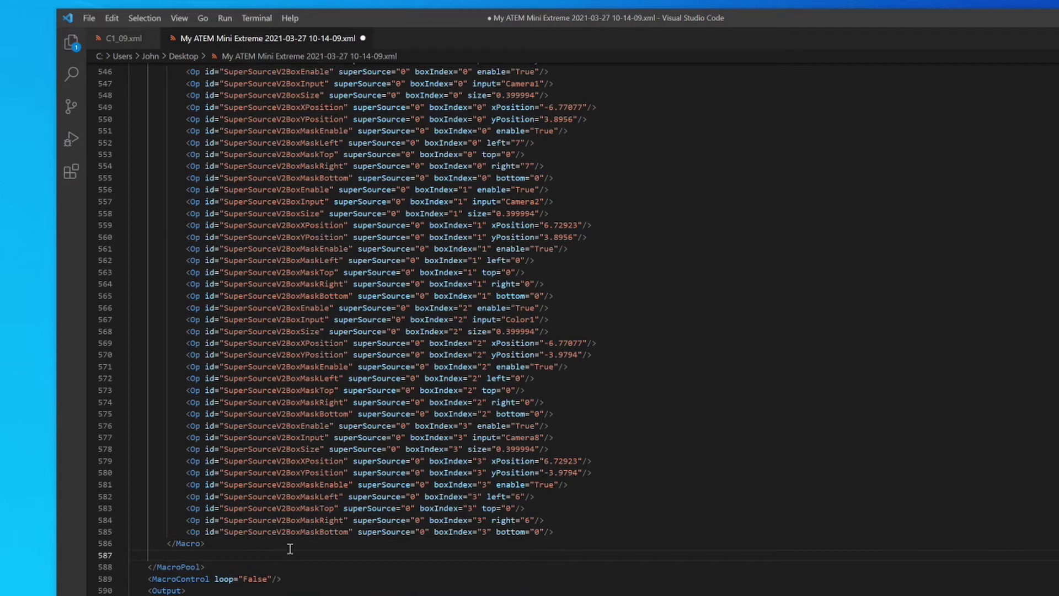
{"action": "right_click", "coordinate": [190, 556]}
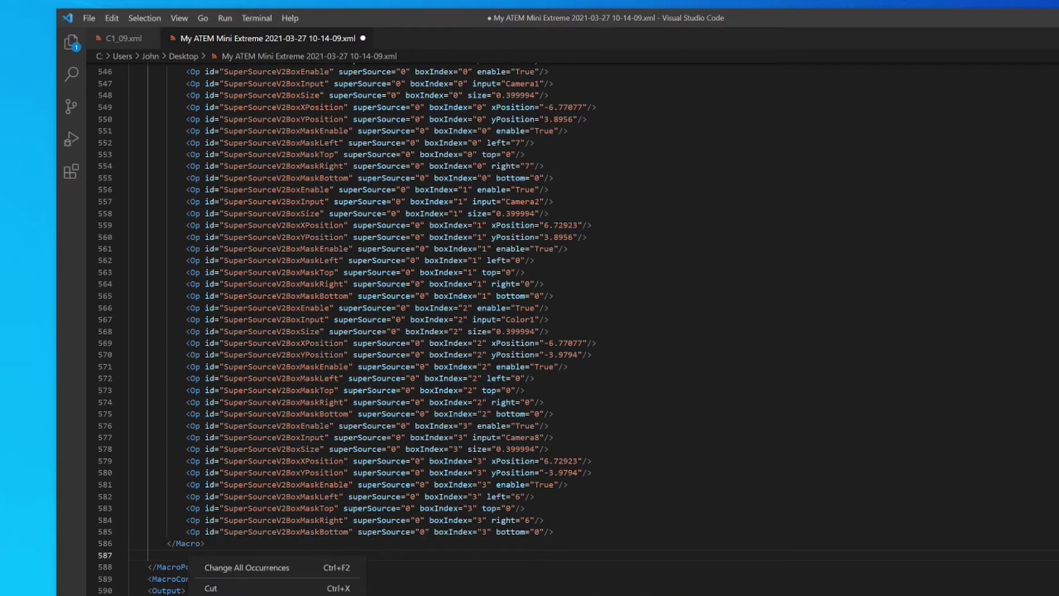
{"action": "left_click", "coordinate": [210, 594]}
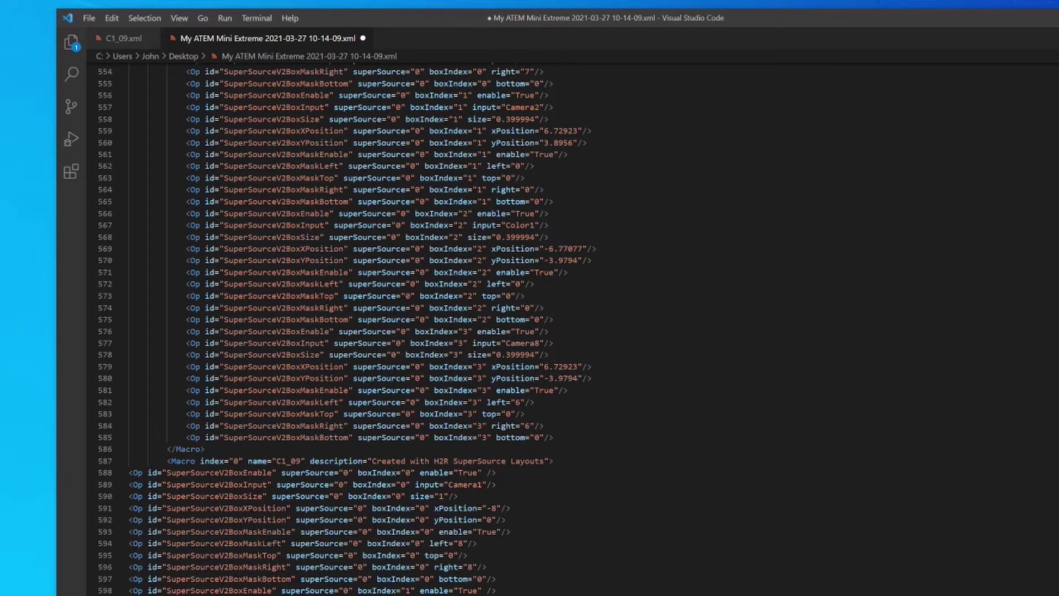
{"action": "left_click", "coordinate": [131, 473], "text": "shift"}
{"action": "key", "text": "Tab"}
{"action": "key", "text": "Tab"}
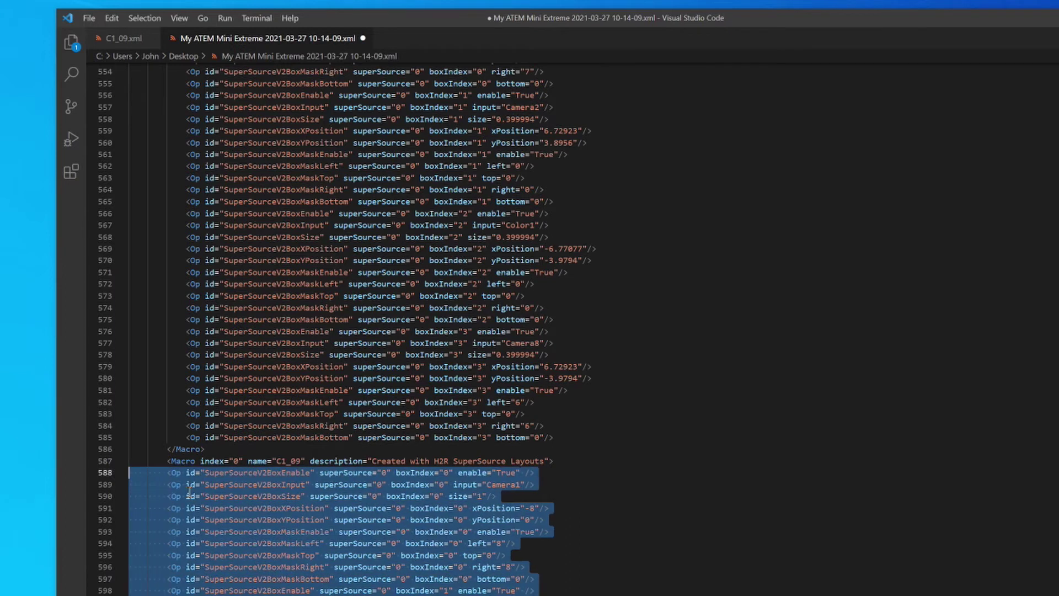
{"action": "key", "text": "Tab"}
{"action": "scroll", "coordinate": [320, 459], "scroll_direction": "down", "scroll_amount": 4}
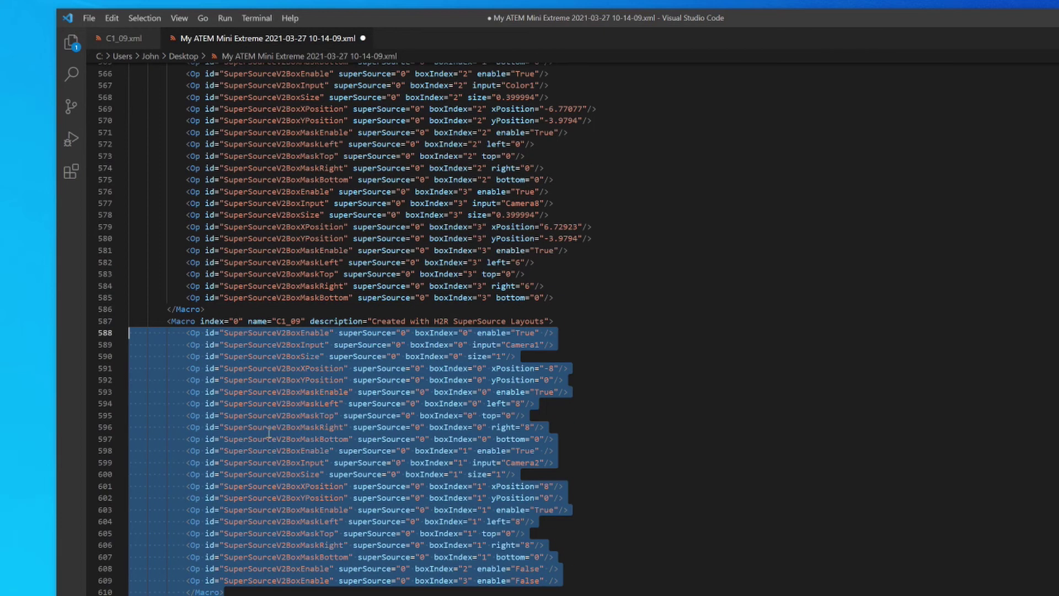
{"action": "left_click", "coordinate": [227, 310]}
{"action": "scroll", "coordinate": [229, 313], "scroll_direction": "up", "scroll_amount": 8}
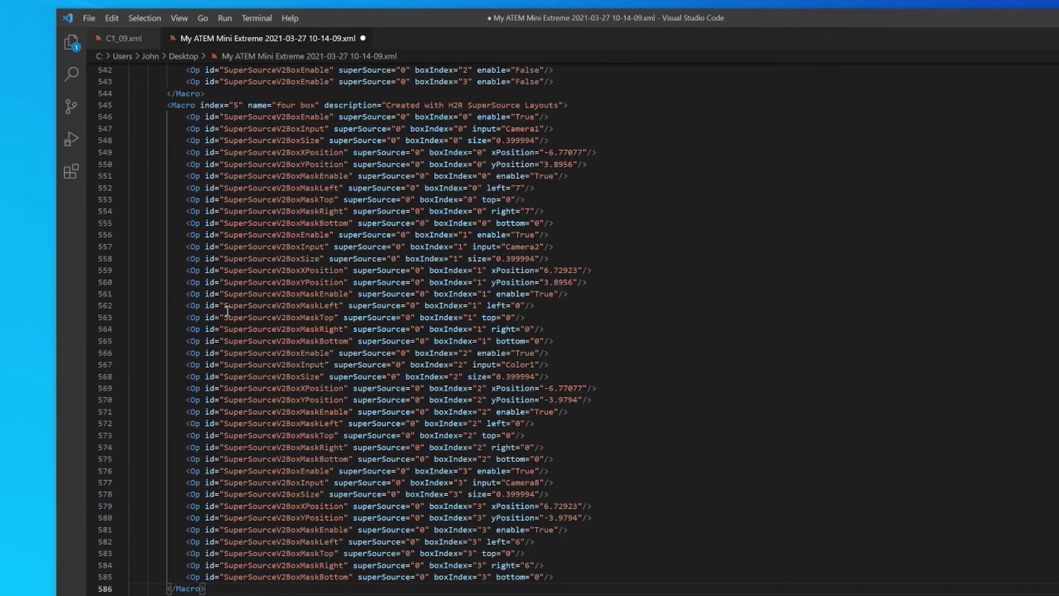
Check that the 'four box' macro uses index 5.
{"action": "left_click", "coordinate": [165, 105]}
{"action": "left_click_drag", "start_coordinate": [184, 104], "coordinate": [246, 105]}
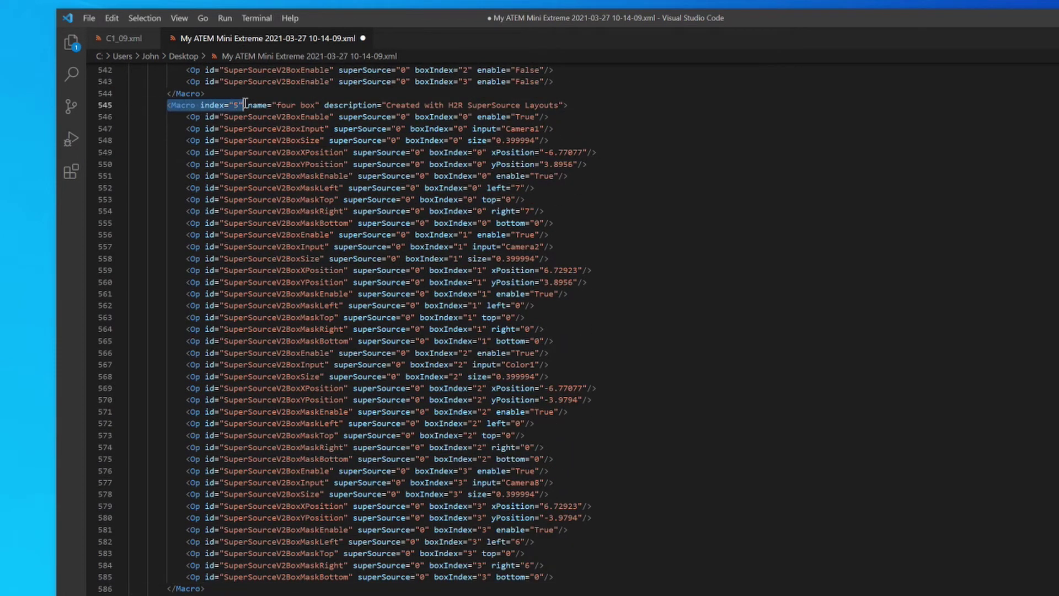
{"action": "double_click", "coordinate": [236, 105]}
{"action": "scroll", "coordinate": [237, 110], "scroll_direction": "up", "scroll_amount": 8}
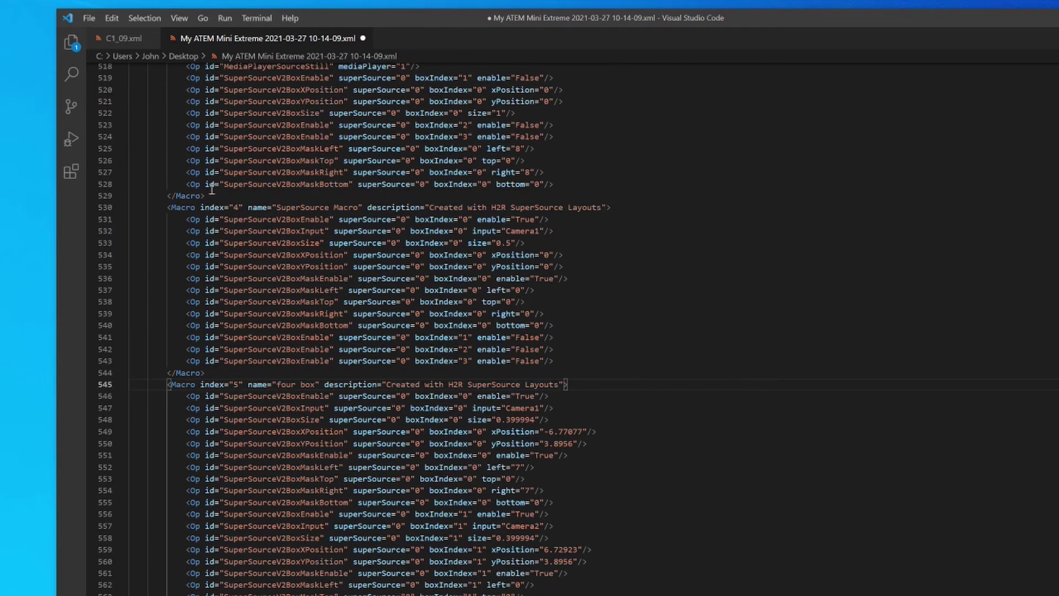
{"action": "left_click_drag", "start_coordinate": [201, 207], "coordinate": [247, 207]}
{"action": "scroll", "coordinate": [237, 219], "scroll_direction": "down", "scroll_amount": 3}
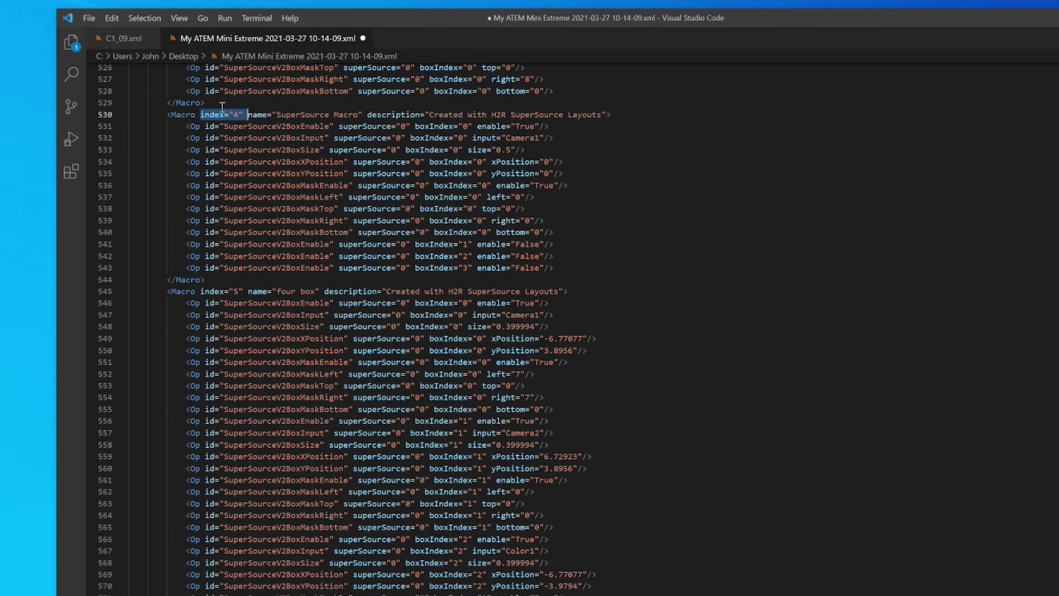
{"action": "scroll", "coordinate": [236, 294], "scroll_direction": "down", "scroll_amount": 8}
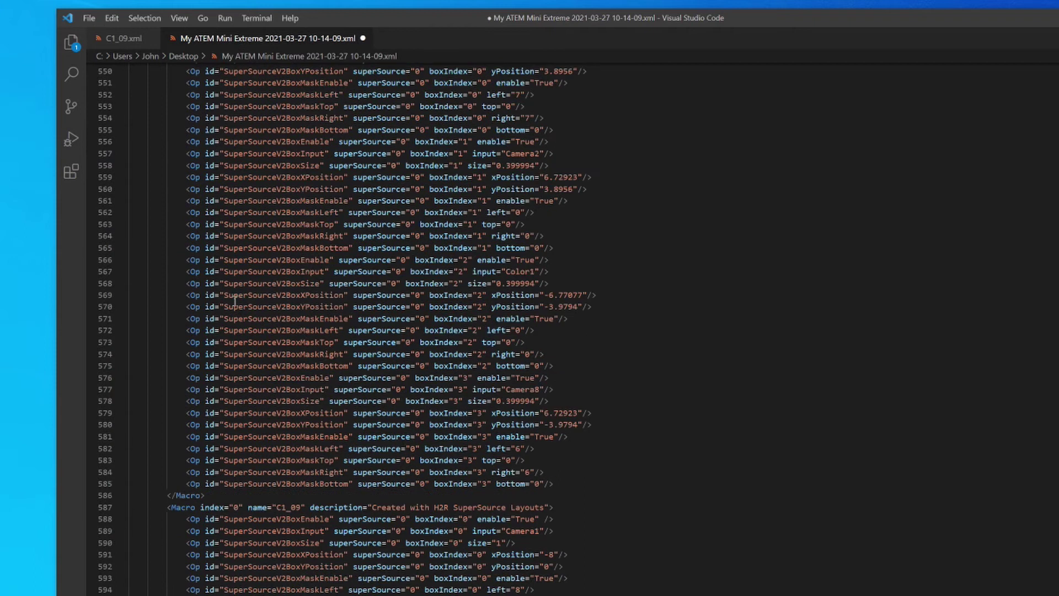
Give the pasted macro index 6 and rename it from C1_09 to 'Side by side'.
{"action": "left_click", "coordinate": [239, 507]}
{"action": "left_click_drag", "start_coordinate": [276, 507], "coordinate": [302, 508]}
{"action": "type", "text": "SIde by side"}
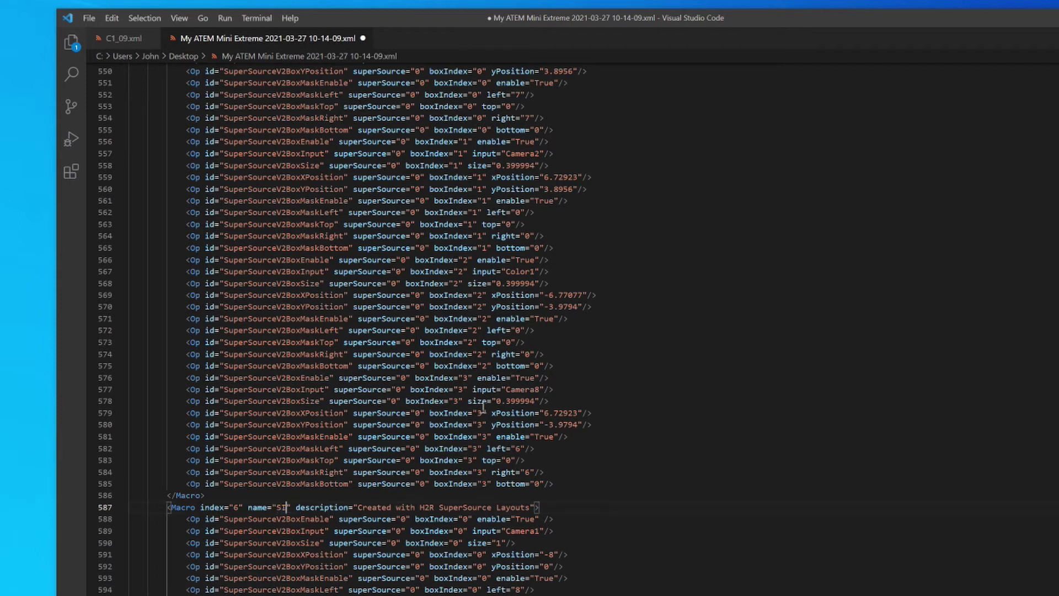
{"action": "key", "text": "Left"}
{"action": "key", "text": "Left"}
{"action": "key", "text": "Left"}
{"action": "key", "text": "Left"}
{"action": "key", "text": "Left"}
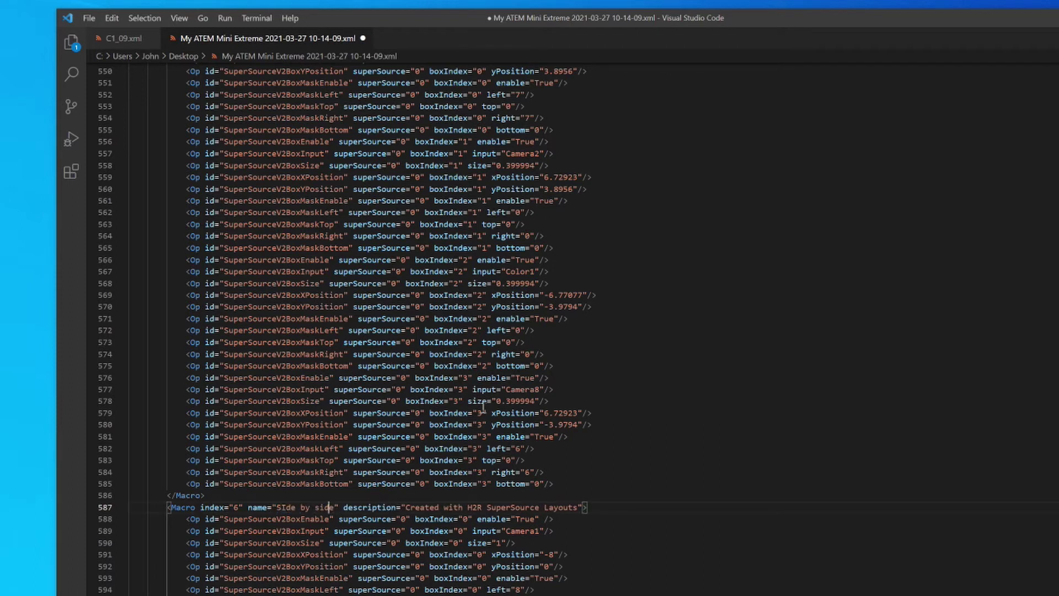
{"action": "key", "text": "Left"}
{"action": "key", "text": "BackSpace"}
{"action": "type", "text": "i"}
{"action": "key", "text": "ctrl+Right"}
{"action": "key", "text": "ctrl+Right"}
{"action": "key", "text": "ctrl+Right"}
{"action": "key", "text": "ctrl+Left"}
{"action": "key", "text": "ctrl+Left"}
{"action": "key", "text": "ctrl+Right"}
{"action": "key", "text": "ctrl+shift+Right"}
{"action": "key", "text": "ctrl+shift+Right"}
{"action": "key", "text": "ctrl+shift+Right"}
{"action": "key", "text": "ctrl+shift+Right"}
{"action": "key", "text": "ctrl+shift+Right"}
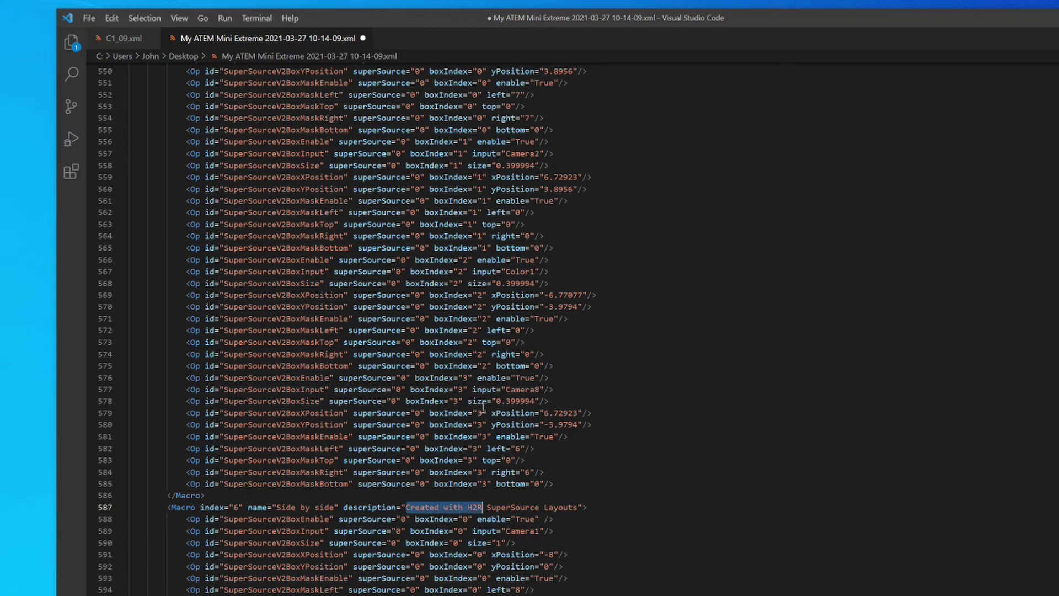
{"action": "key", "text": "Left"}
{"action": "key", "text": "Right"}
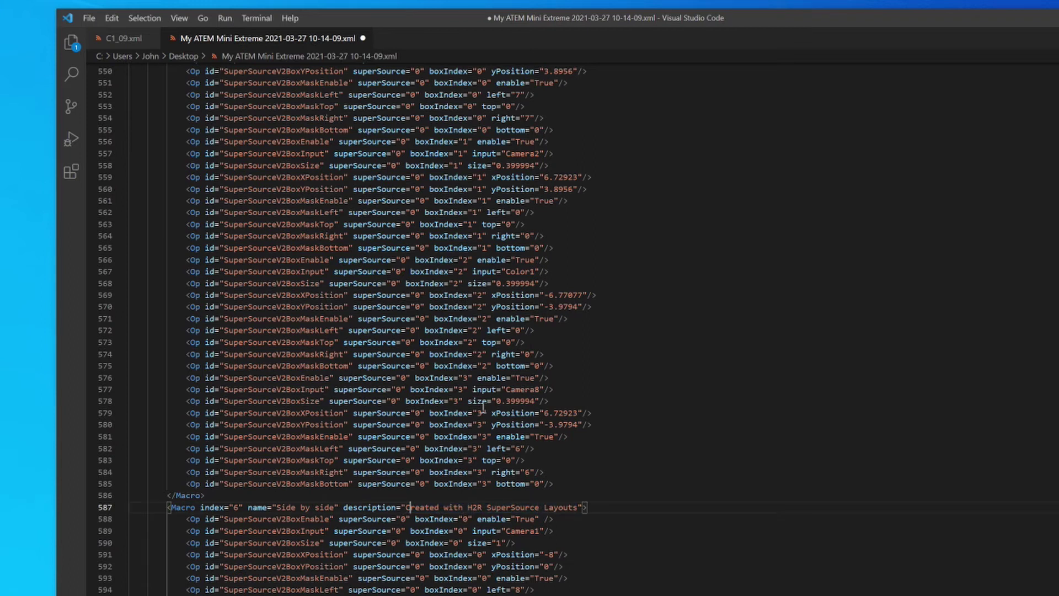
Save the edited backup file and minimise Visual Studio Code.
{"action": "scroll", "coordinate": [488, 414], "scroll_direction": "down", "scroll_amount": 4}
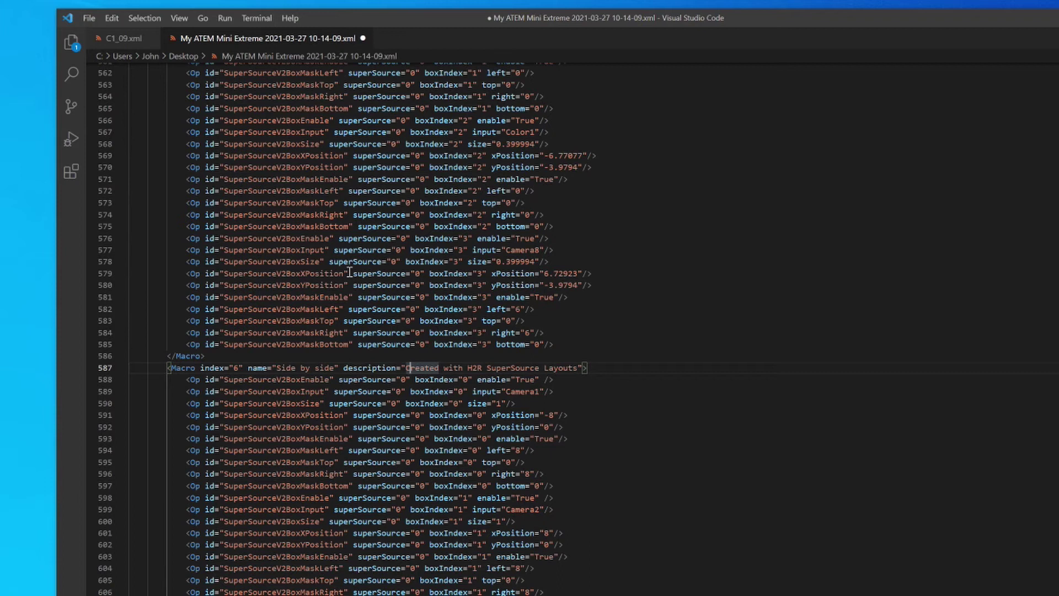
{"action": "key", "text": "ctrl+s"}
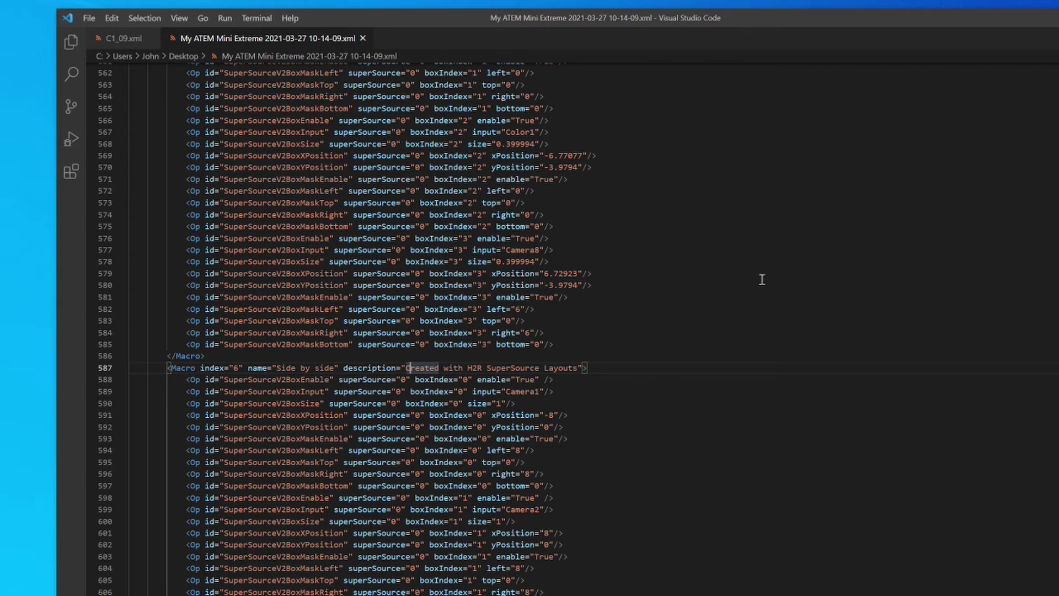
{"action": "key", "text": "super+Down"}
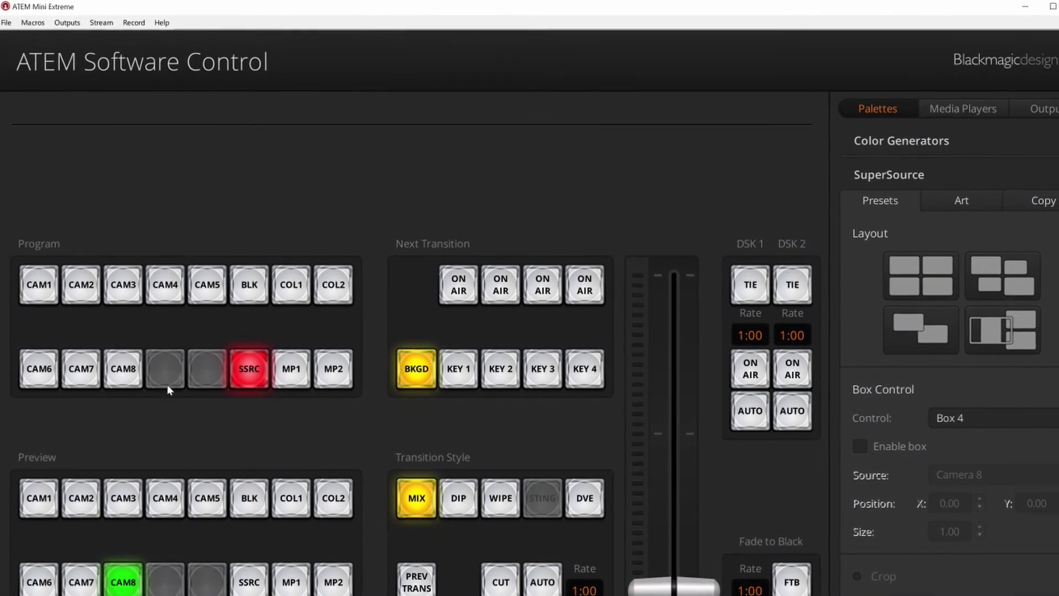
Restore the edited My ATEM Mini Extreme backup with only the Macros category selected.
{"action": "left_click", "coordinate": [15, 27]}
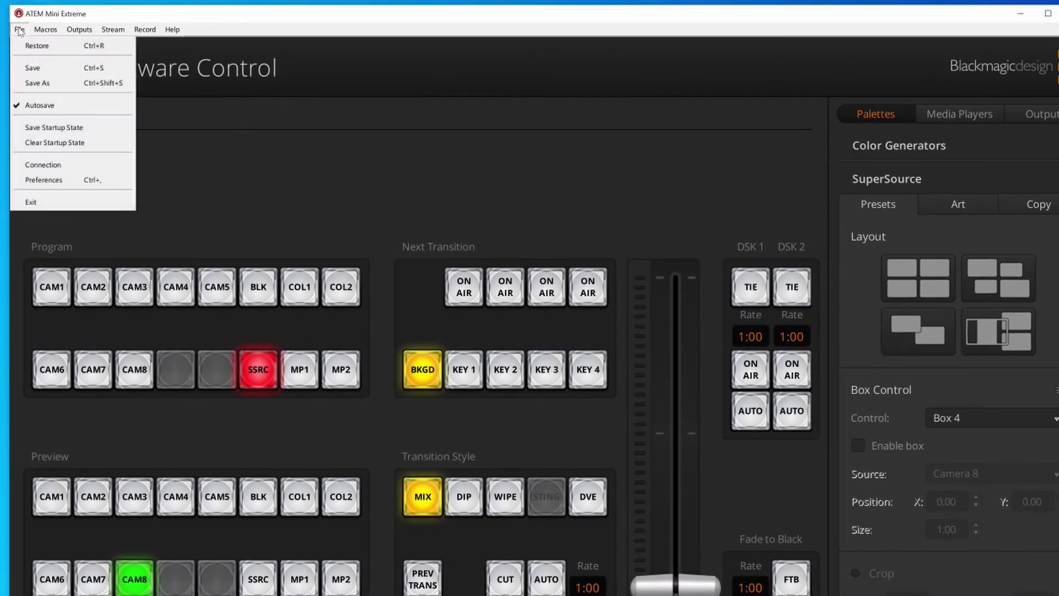
{"action": "left_click", "coordinate": [29, 49]}
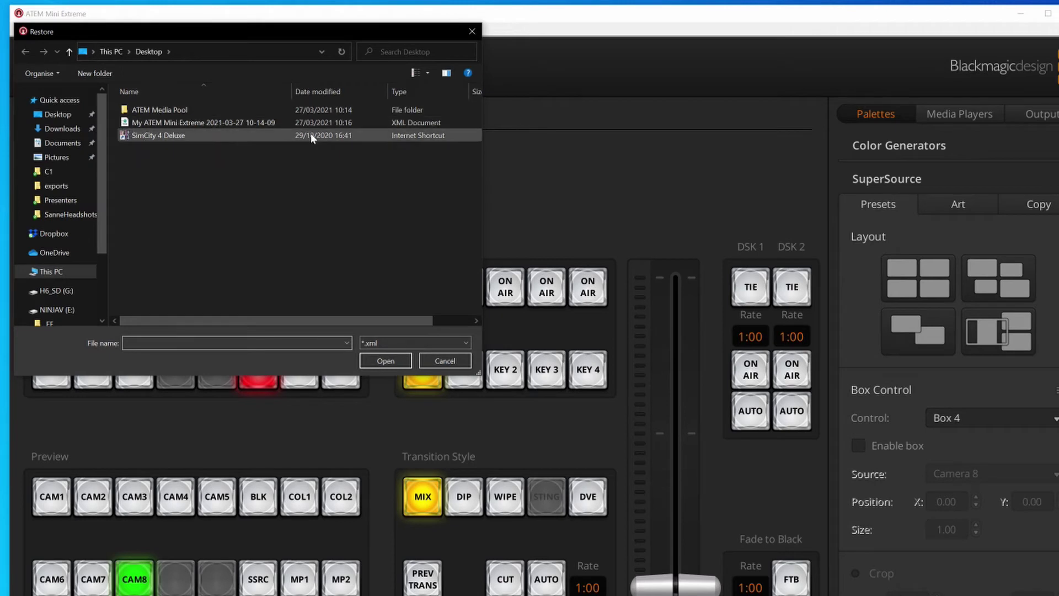
{"action": "left_click", "coordinate": [139, 123]}
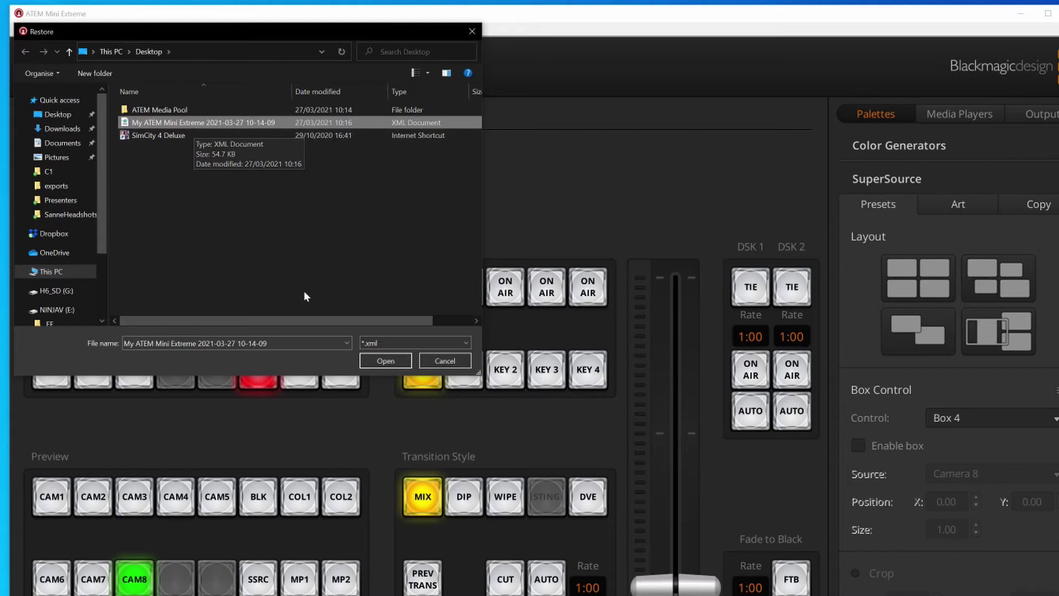
{"action": "left_click", "coordinate": [395, 362]}
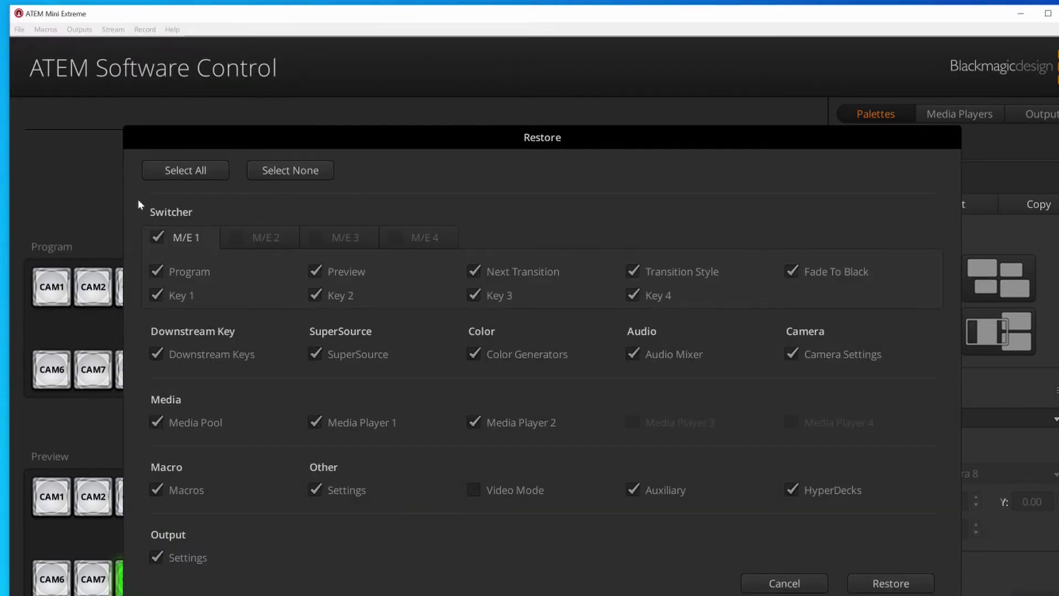
{"action": "left_click", "coordinate": [279, 174]}
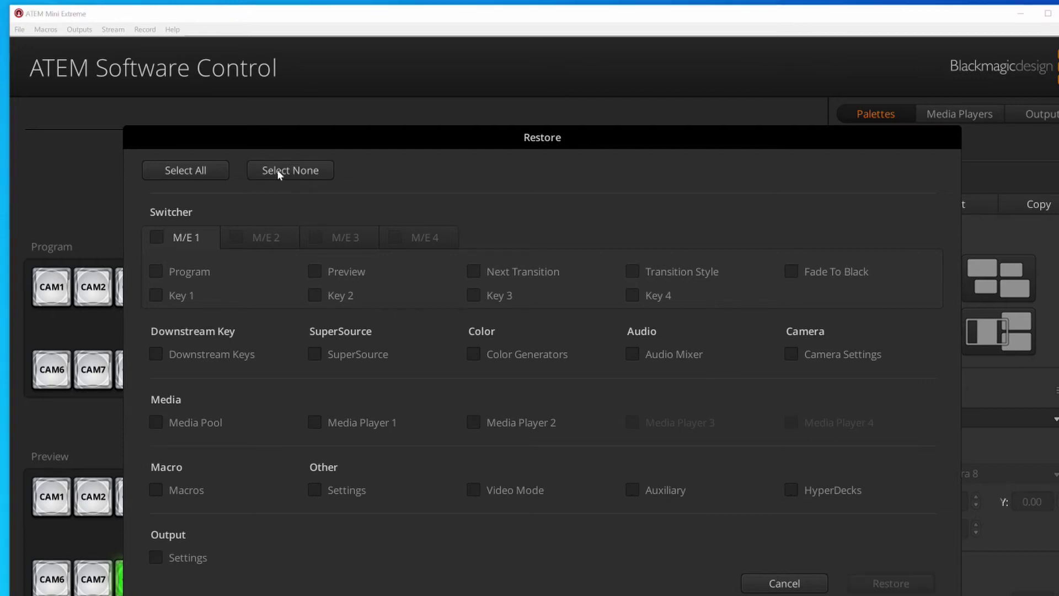
{"action": "left_click", "coordinate": [153, 488]}
{"action": "left_click", "coordinate": [900, 586]}
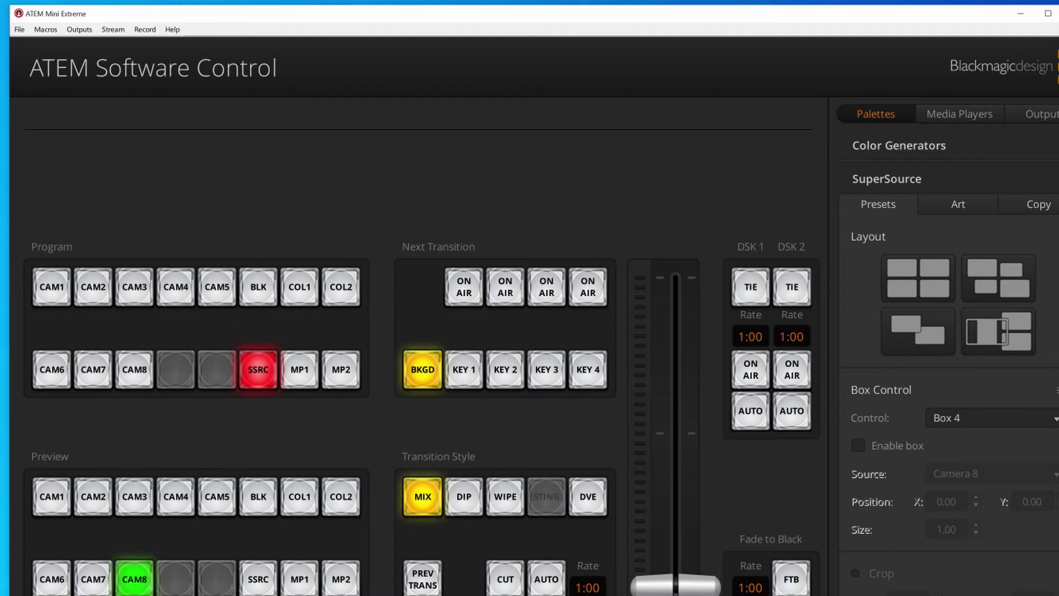
Open the Macros pool window, move it aside, and select the 'Side by side' macro.
{"action": "left_click", "coordinate": [49, 30]}
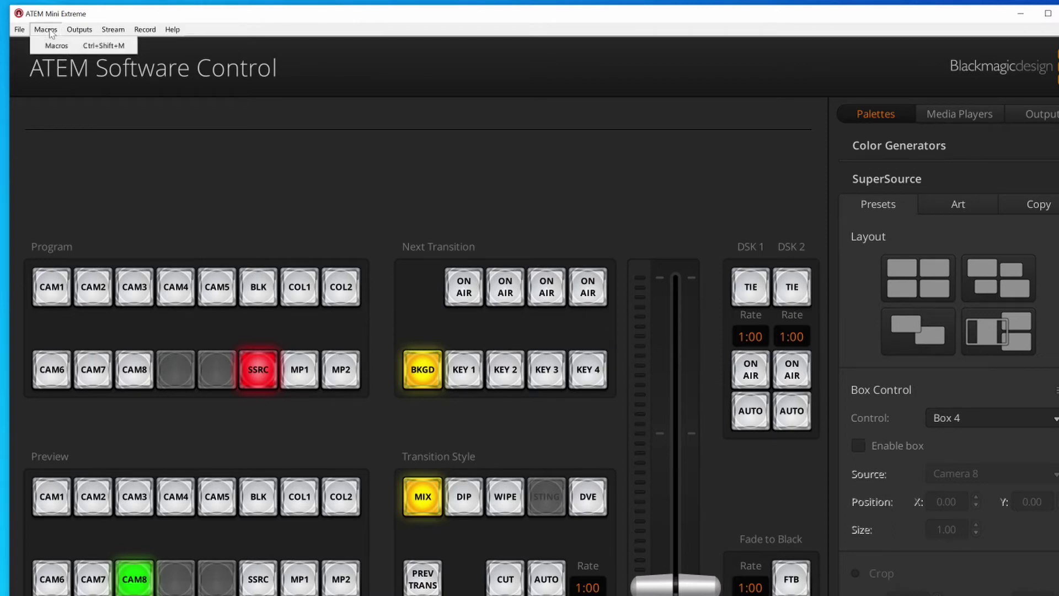
{"action": "left_click", "coordinate": [57, 47]}
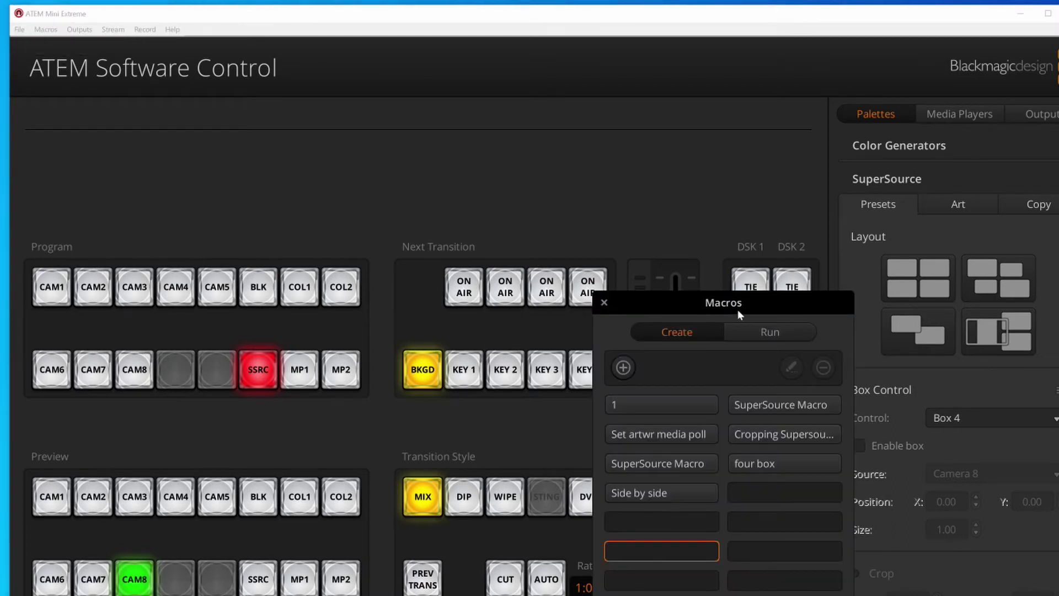
{"action": "left_click_drag", "start_coordinate": [737, 310], "coordinate": [594, 187]}
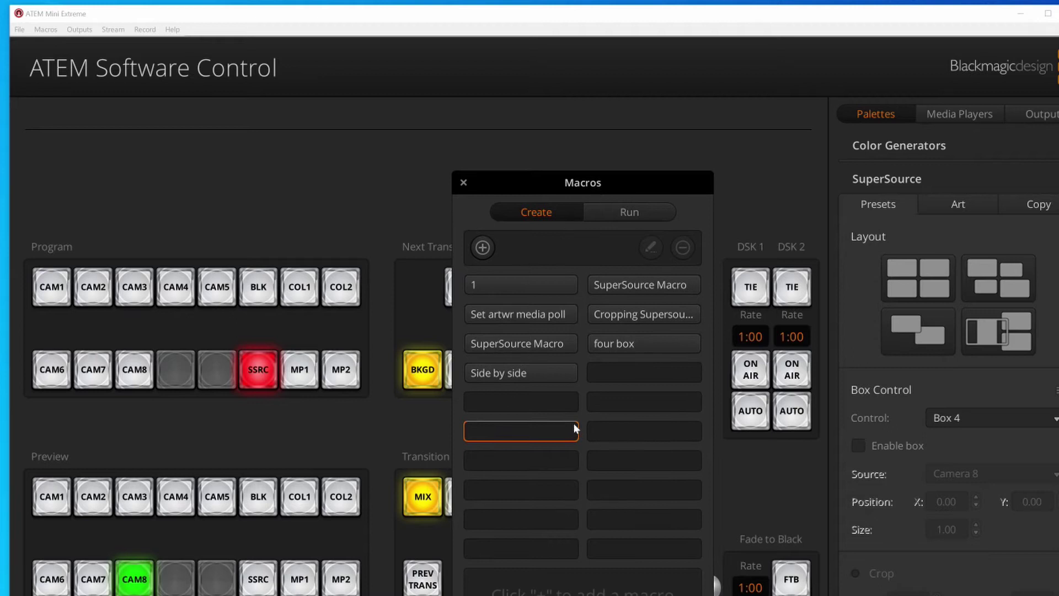
{"action": "left_click", "coordinate": [476, 373]}
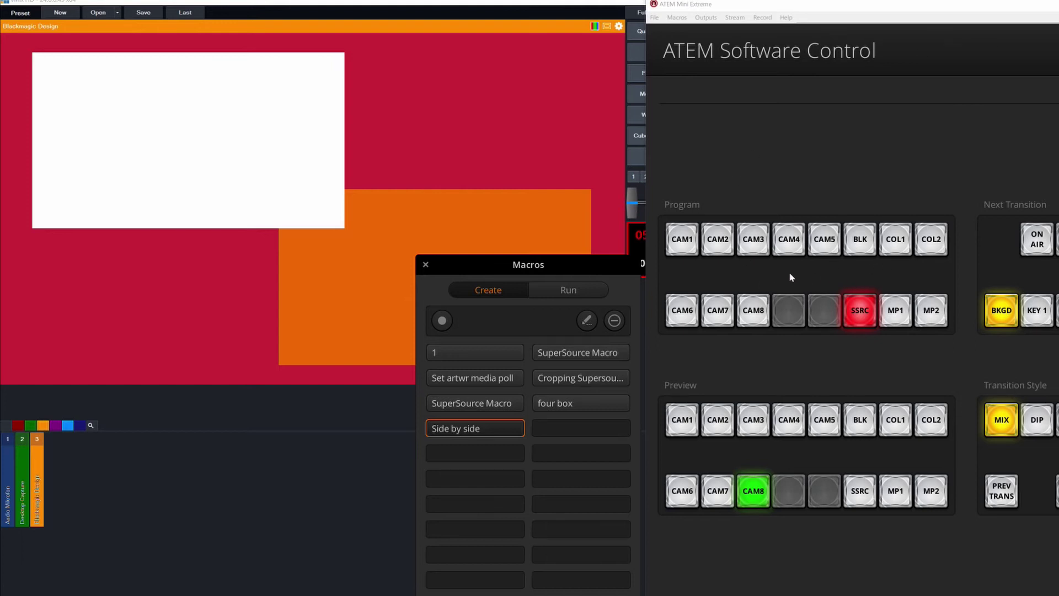
Switch the macro pool to its Run view and run the Side by side macro, blanking the output.
{"action": "mouse_move", "coordinate": [535, 270]}
{"action": "left_mouse_down"}
{"action": "mouse_move", "coordinate": [500, 254]}
{"action": "mouse_move", "coordinate": [548, 246]}
{"action": "mouse_move", "coordinate": [560, 271]}
{"action": "mouse_move", "coordinate": [543, 270]}
{"action": "left_mouse_up"}
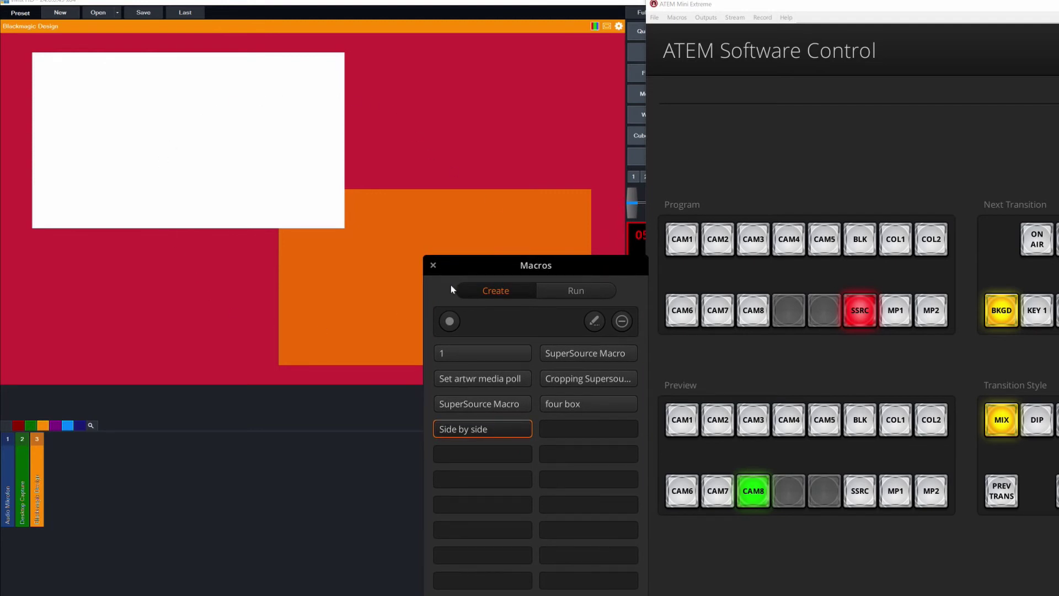
{"action": "left_click", "coordinate": [213, 87]}
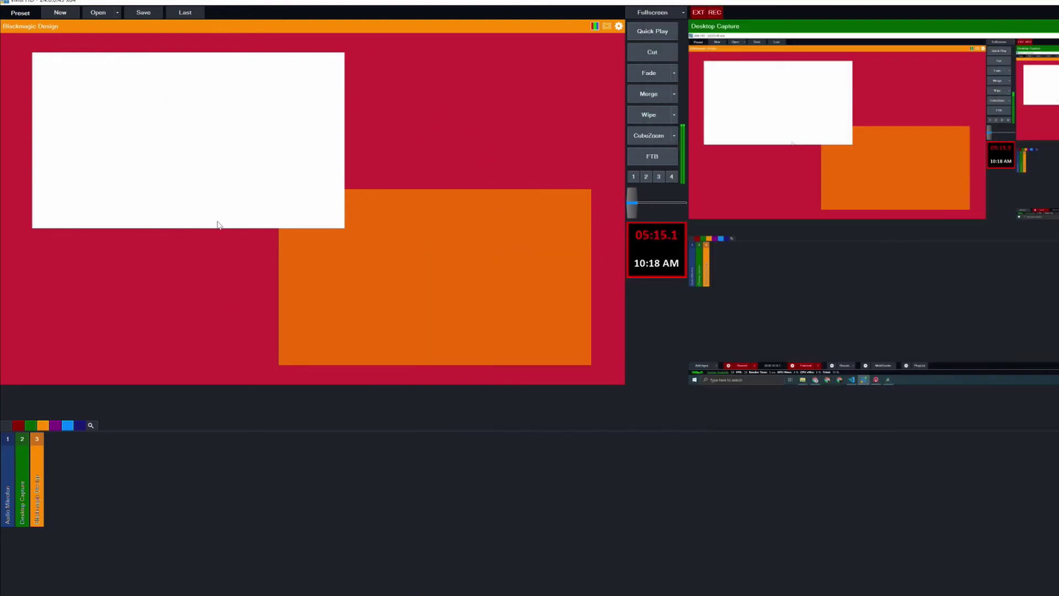
{"action": "key", "text": "alt+Tab"}
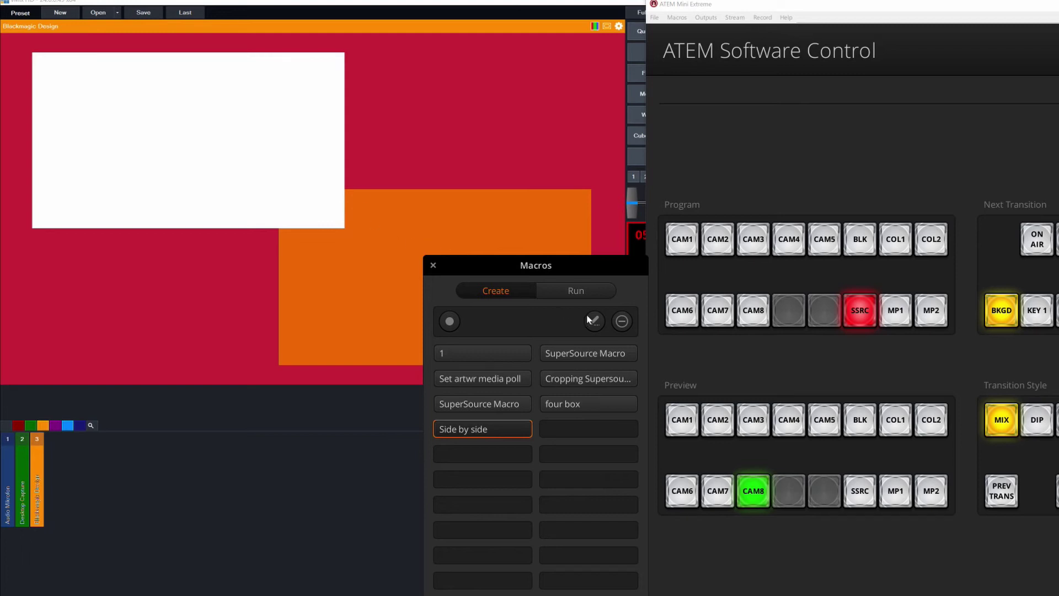
{"action": "left_click", "coordinate": [571, 293]}
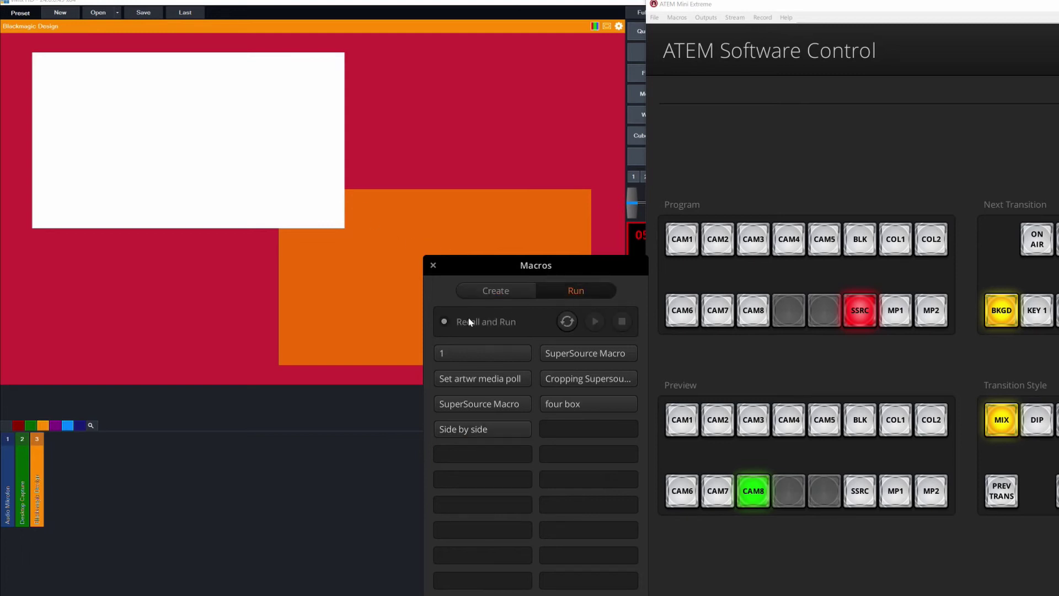
{"action": "left_click", "coordinate": [481, 433]}
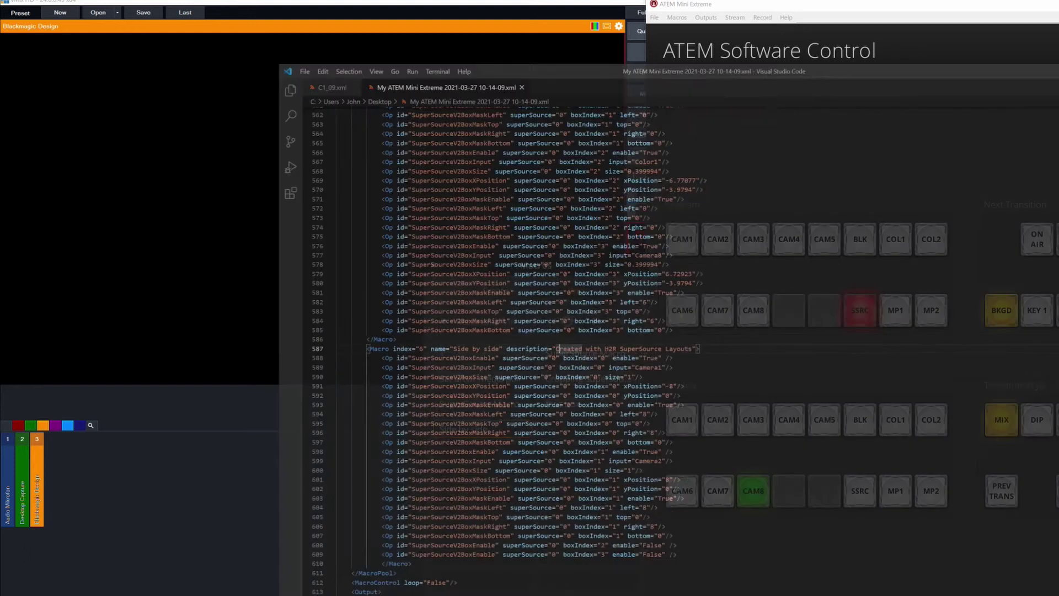
In the Side by side macro XML, change Camera1 to Color1 on line 589 and Camera2 to Color2 on line 599.
{"action": "left_click", "coordinate": [764, 431]}
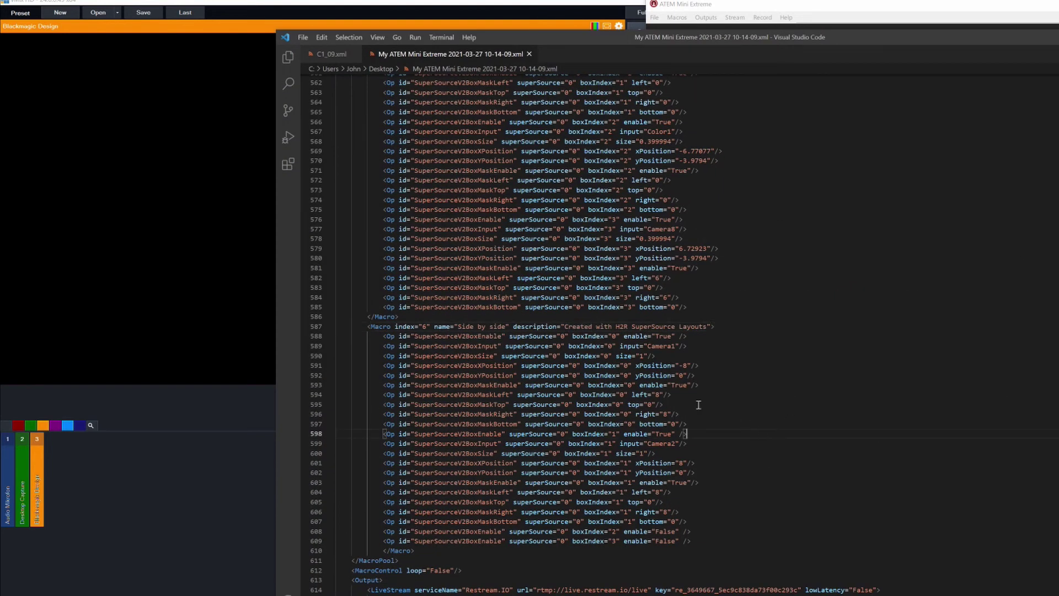
{"action": "scroll", "coordinate": [606, 358], "scroll_direction": "down", "scroll_amount": 3}
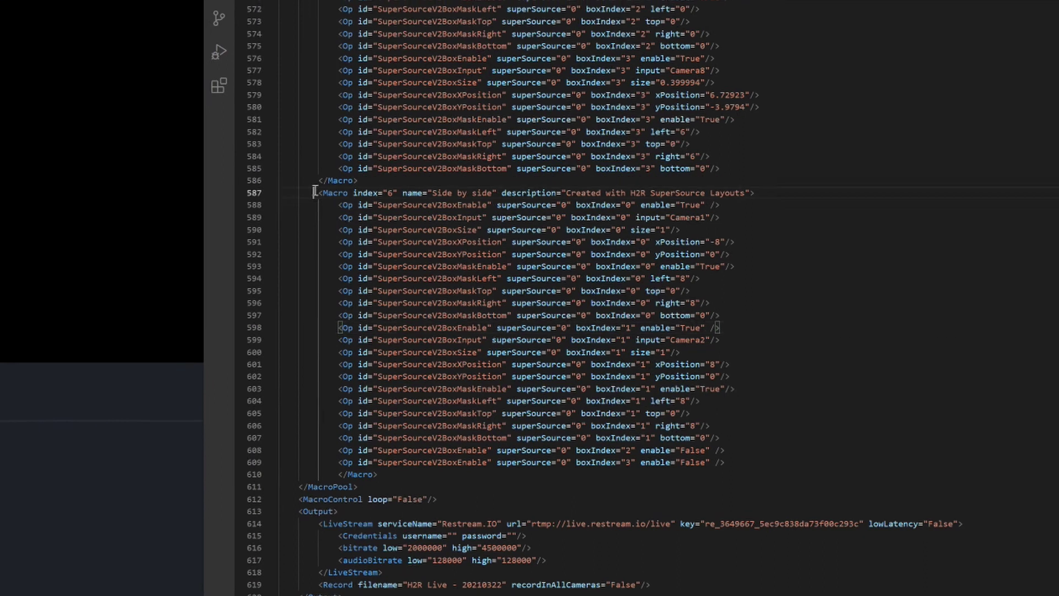
{"action": "left_click_drag", "start_coordinate": [315, 193], "coordinate": [398, 478]}
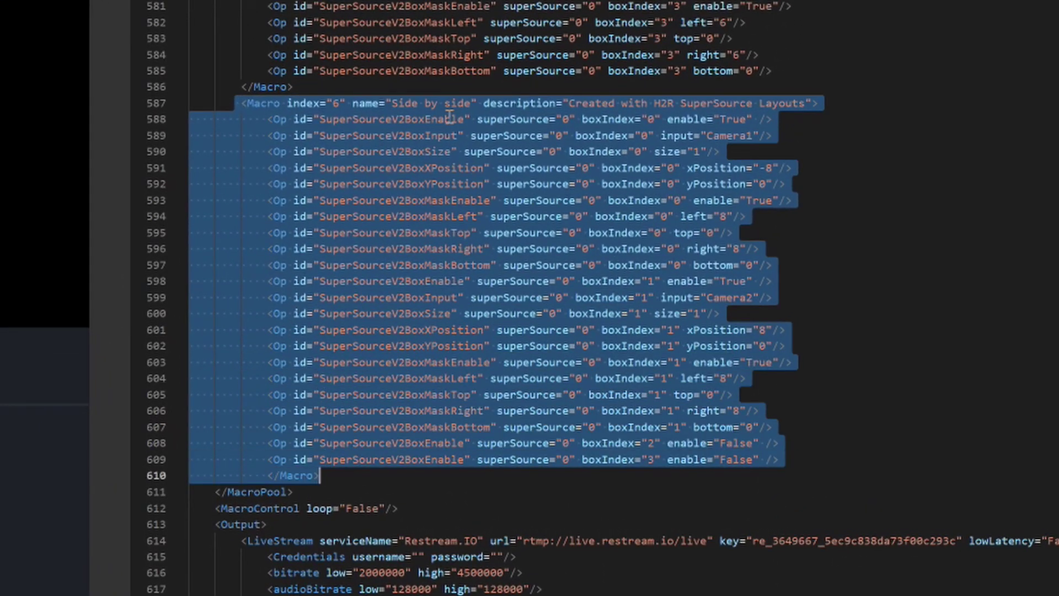
{"action": "left_click", "coordinate": [444, 89]}
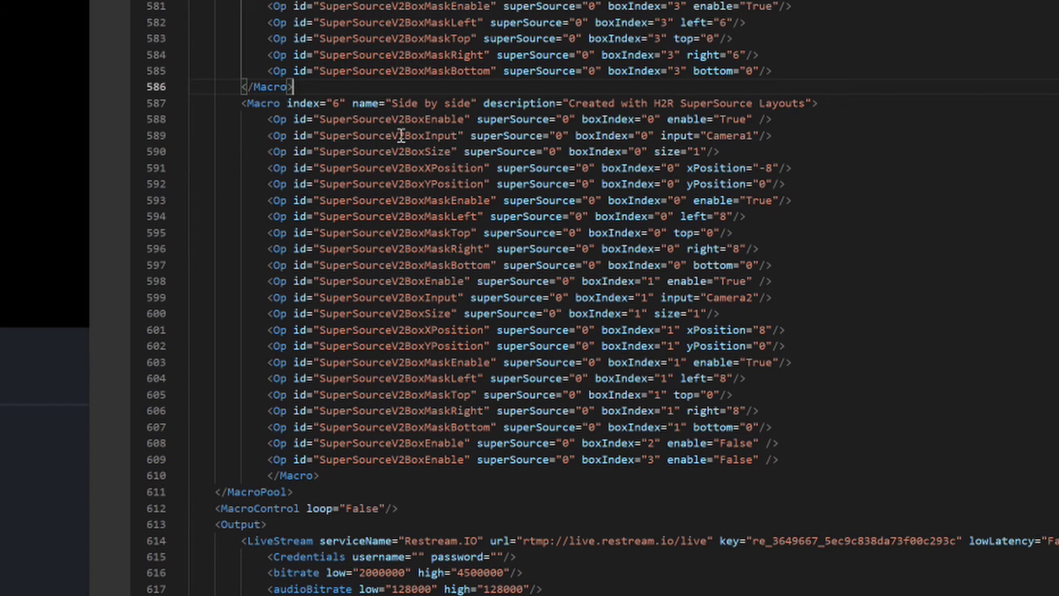
{"action": "left_click_drag", "start_coordinate": [320, 136], "coordinate": [459, 138]}
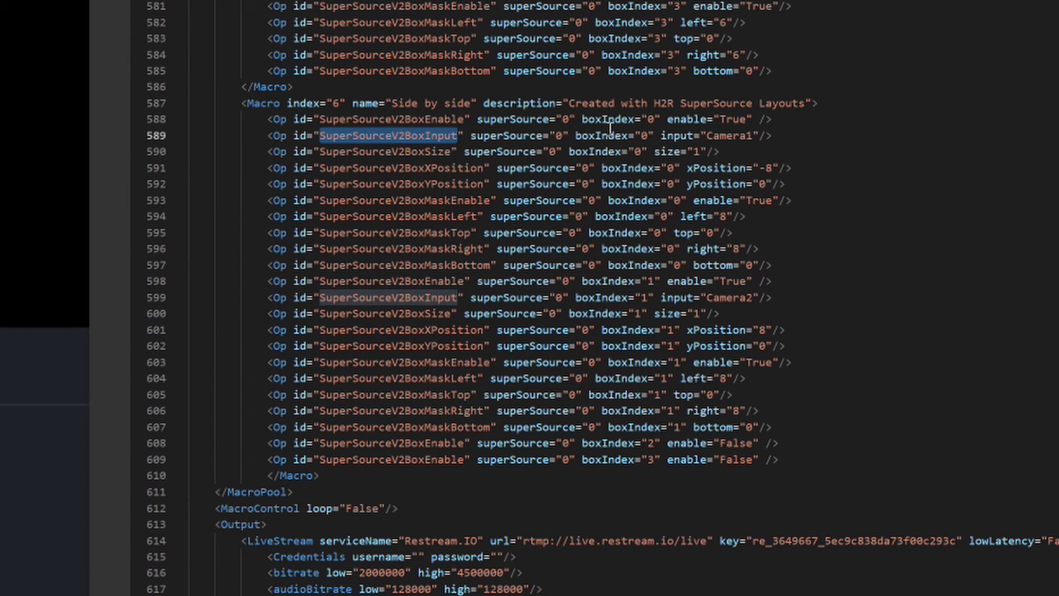
{"action": "double_click", "coordinate": [735, 136]}
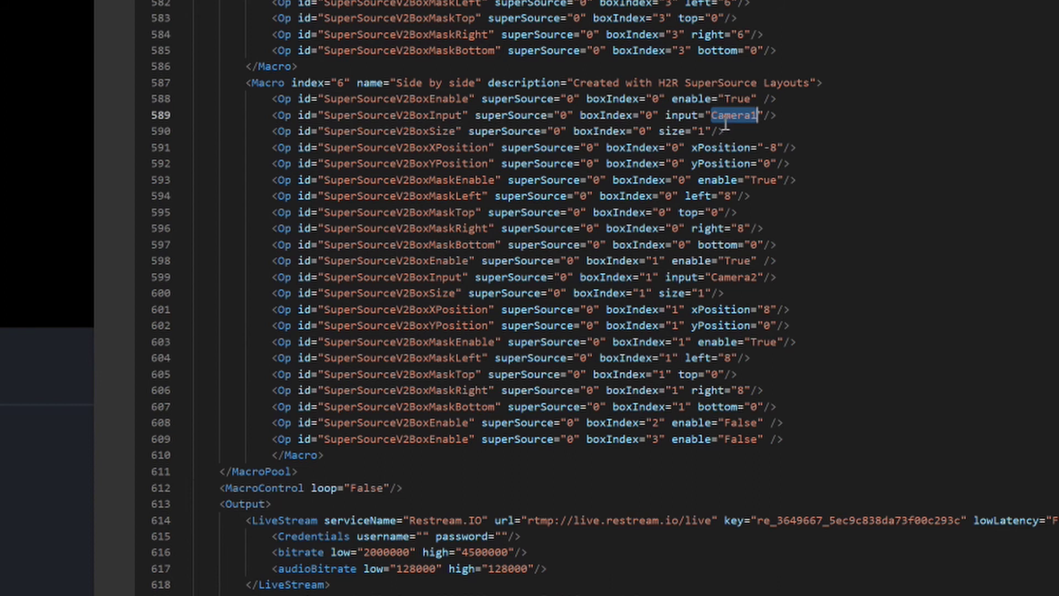
{"action": "type", "text": "Color"}
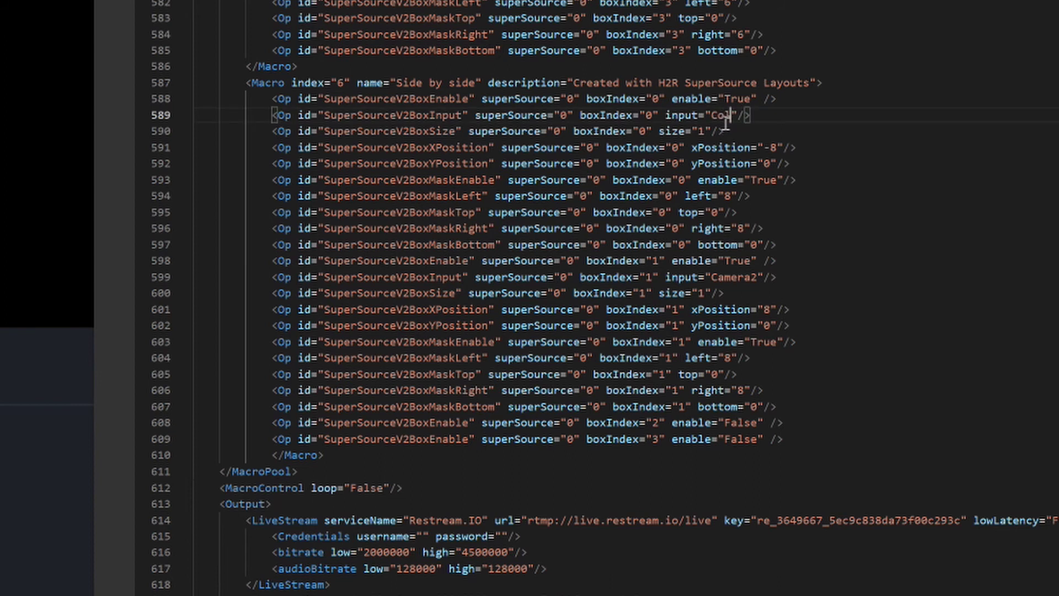
{"action": "type", "text": "1"}
{"action": "double_click", "coordinate": [722, 277]}
{"action": "type", "text": "Color"}
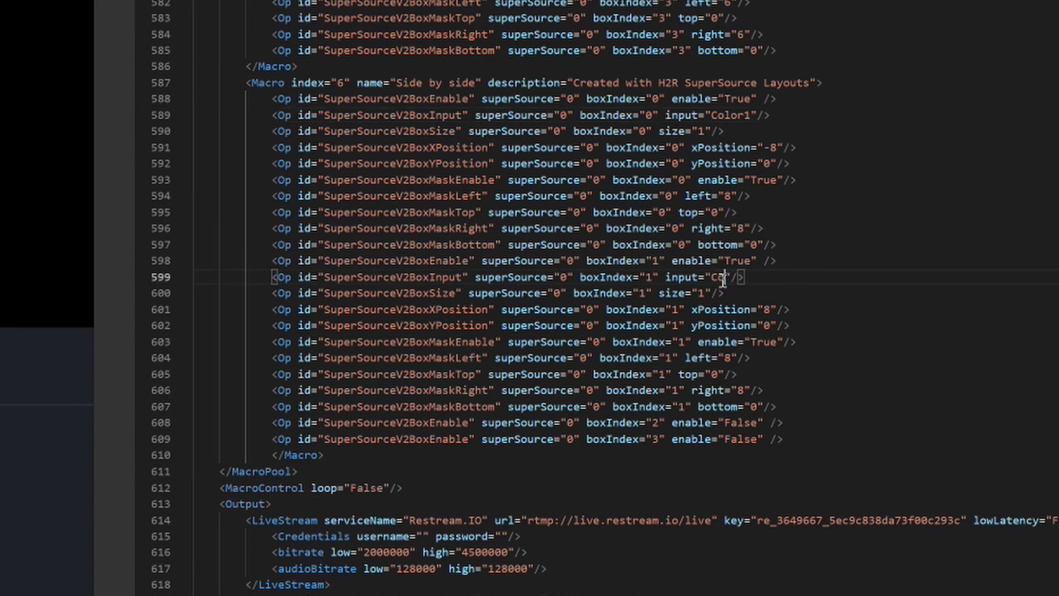
{"action": "type", "text": "2"}
{"action": "double_click", "coordinate": [738, 116]}
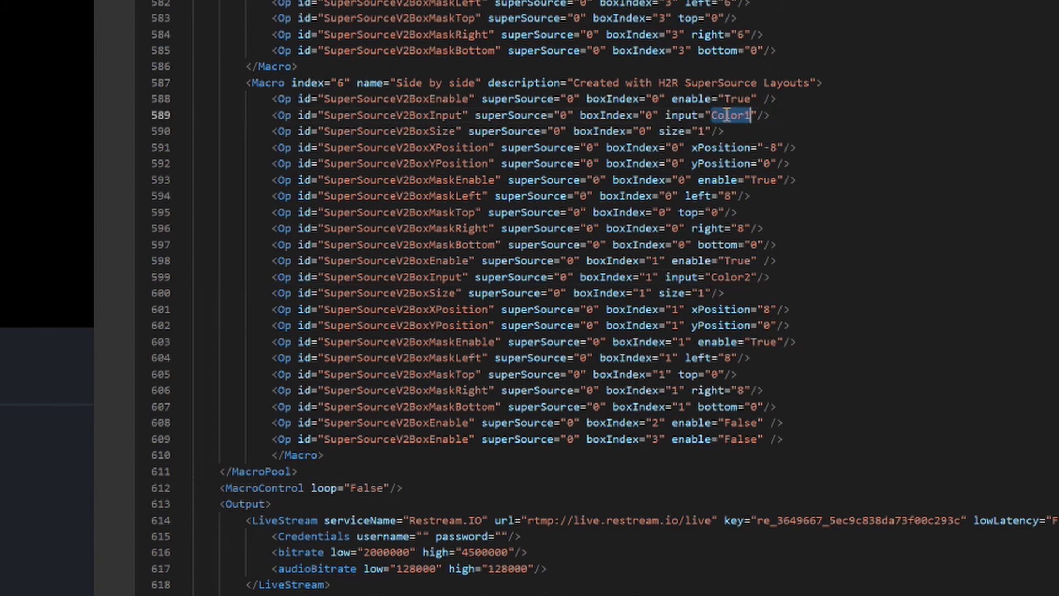
{"action": "double_click", "coordinate": [740, 277]}
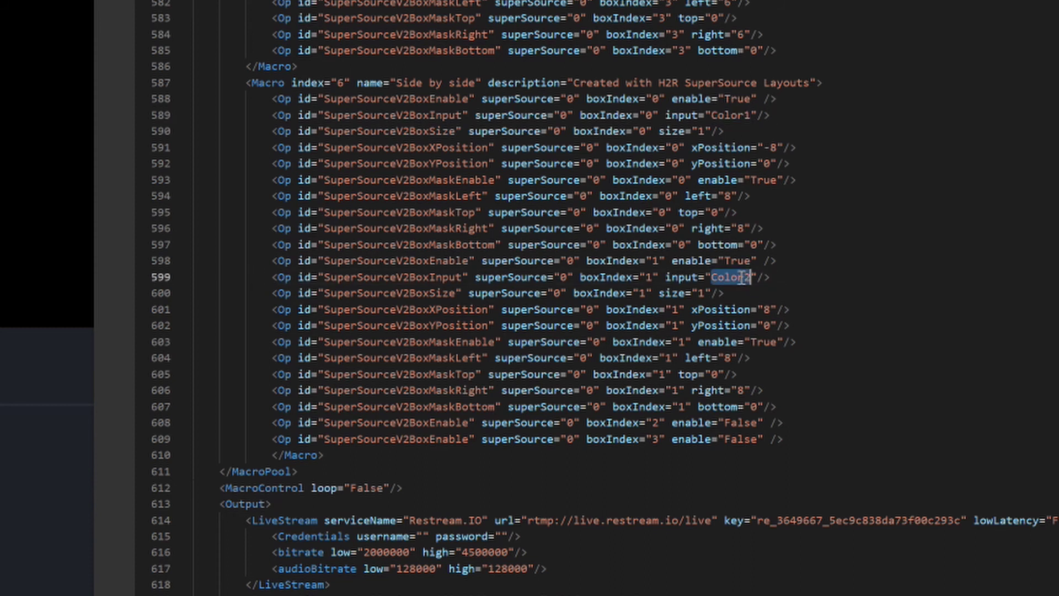
{"action": "left_click", "coordinate": [787, 282]}
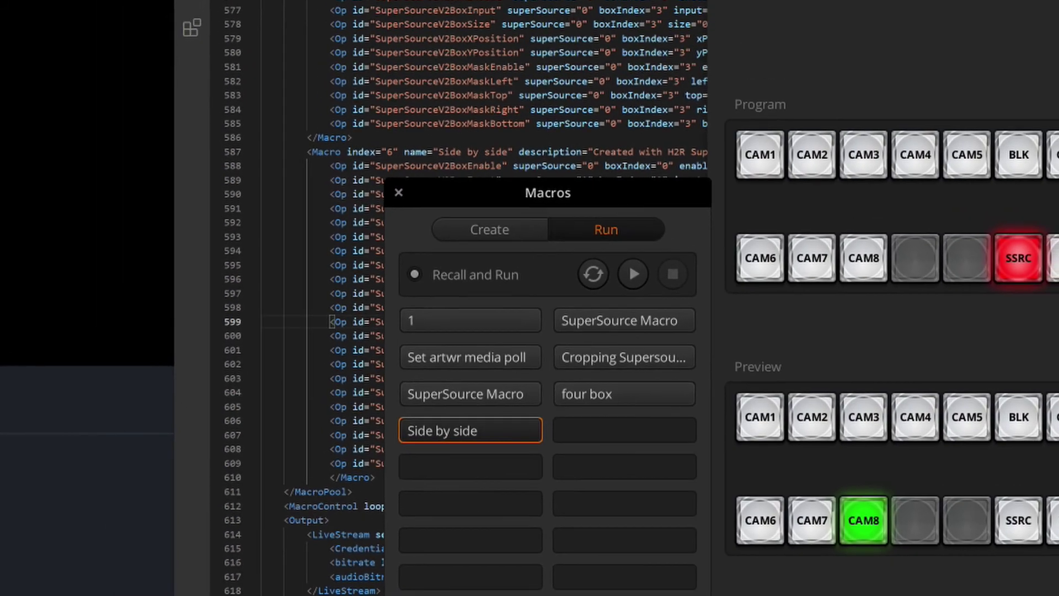
{"action": "left_click", "coordinate": [746, 24]}
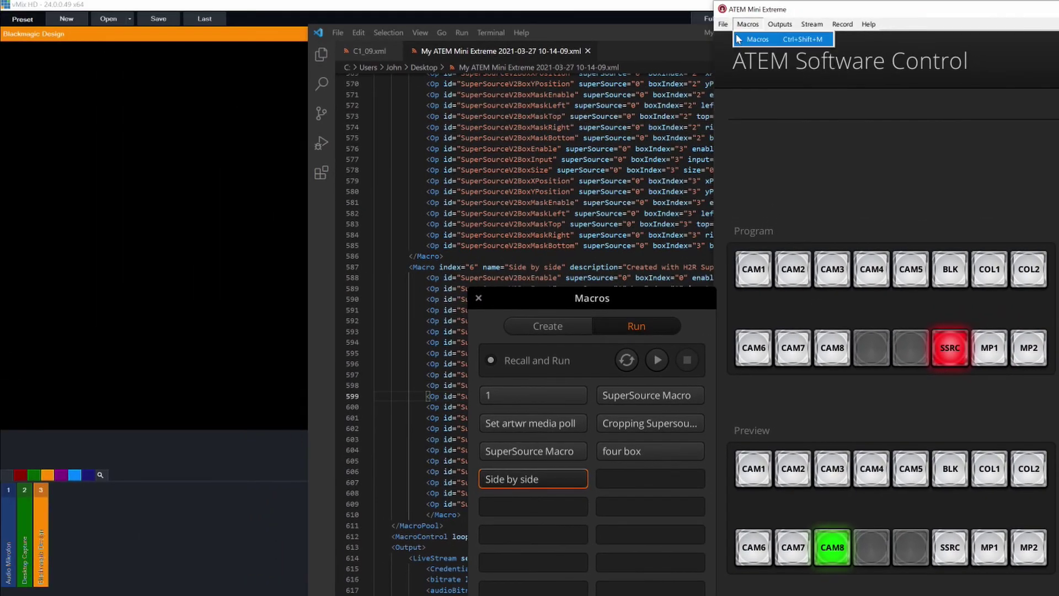
{"action": "left_click", "coordinate": [730, 36]}
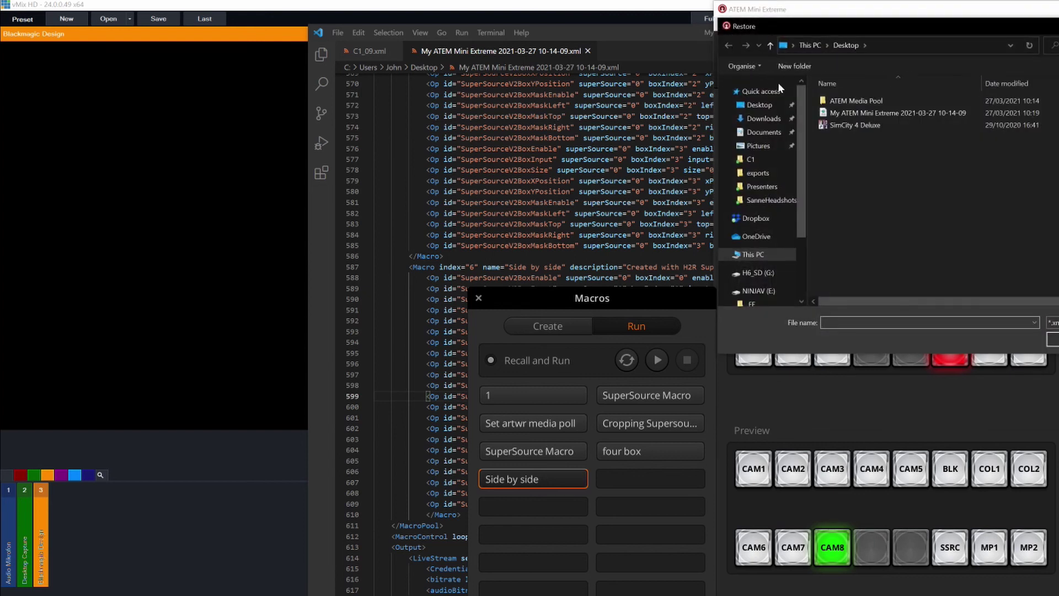
{"action": "left_click", "coordinate": [881, 113]}
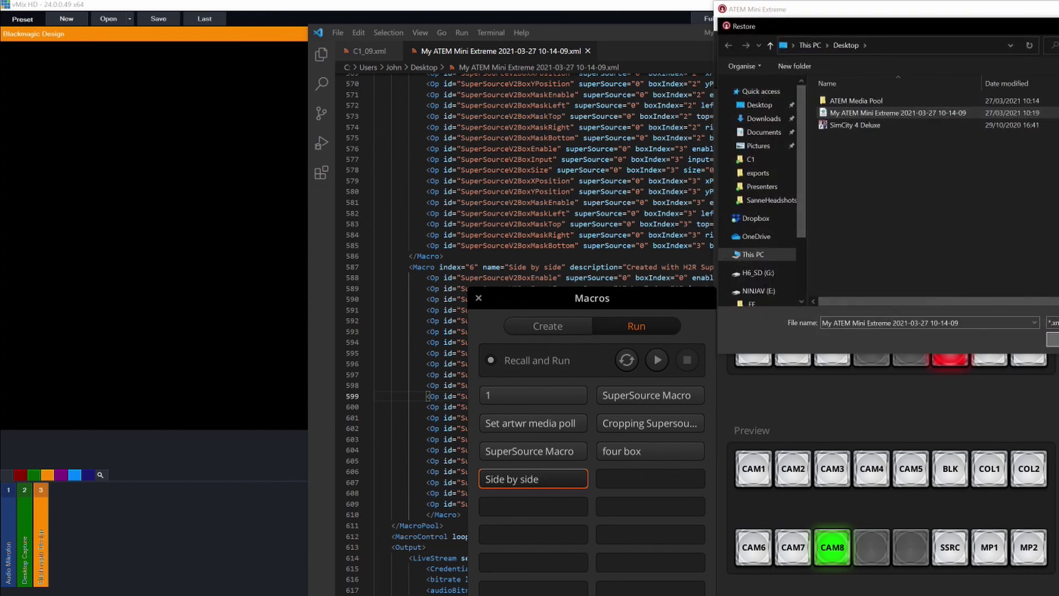
{"action": "key", "text": "Return"}
{"action": "left_click", "coordinate": [794, 161]}
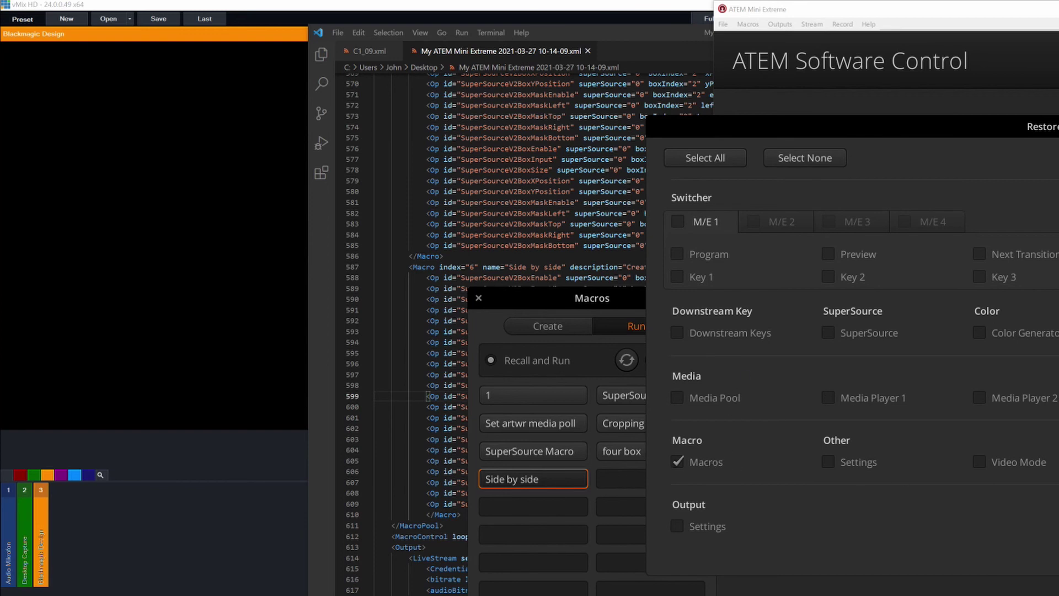
{"action": "key", "text": "Return"}
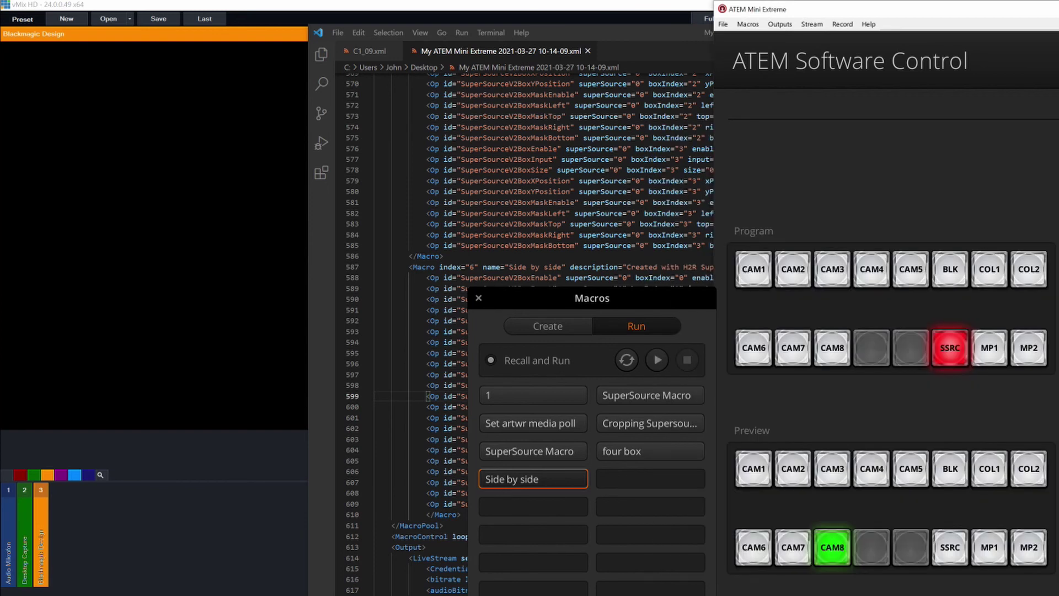
{"action": "mouse_move", "coordinate": [827, 9]}
{"action": "left_mouse_down"}
{"action": "mouse_move", "coordinate": [421, 6]}
{"action": "mouse_move", "coordinate": [833, 16]}
{"action": "left_mouse_up"}
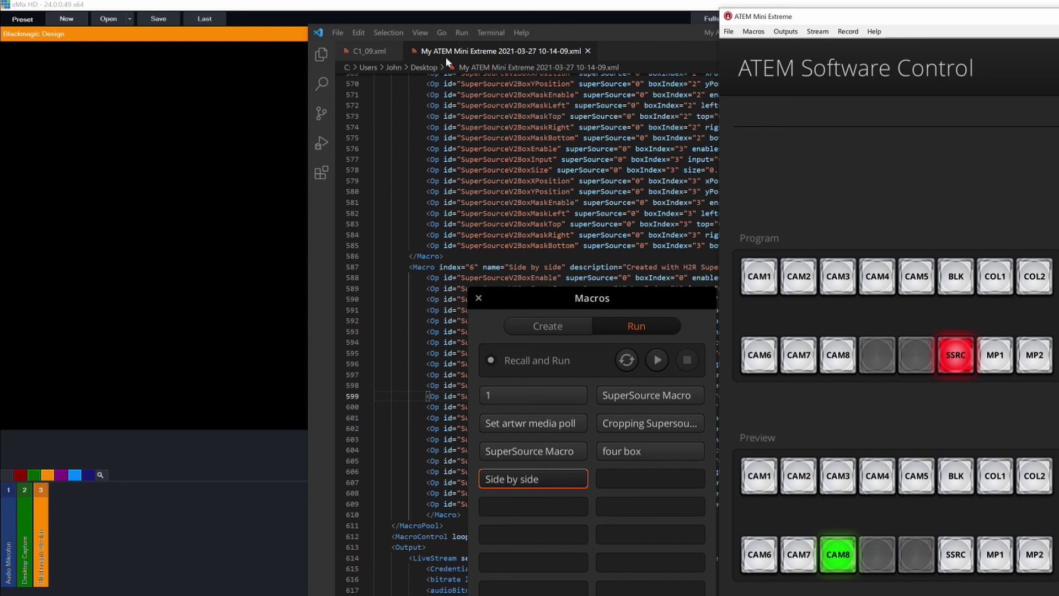
Run the updated Side by side macro to show white and orange boxes side by side.
{"action": "left_click", "coordinate": [675, 39]}
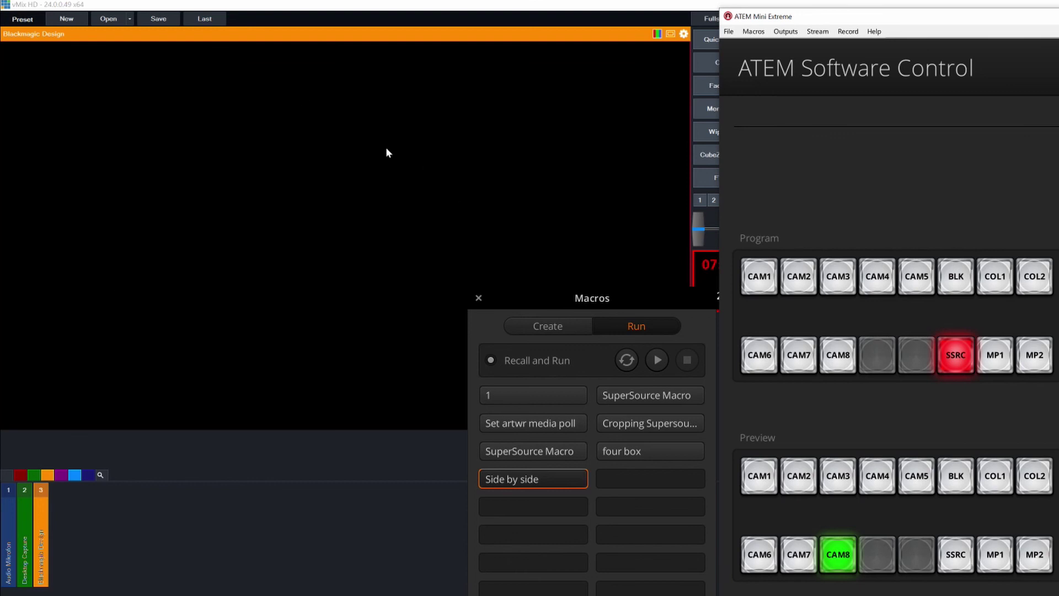
{"action": "left_click", "coordinate": [536, 479]}
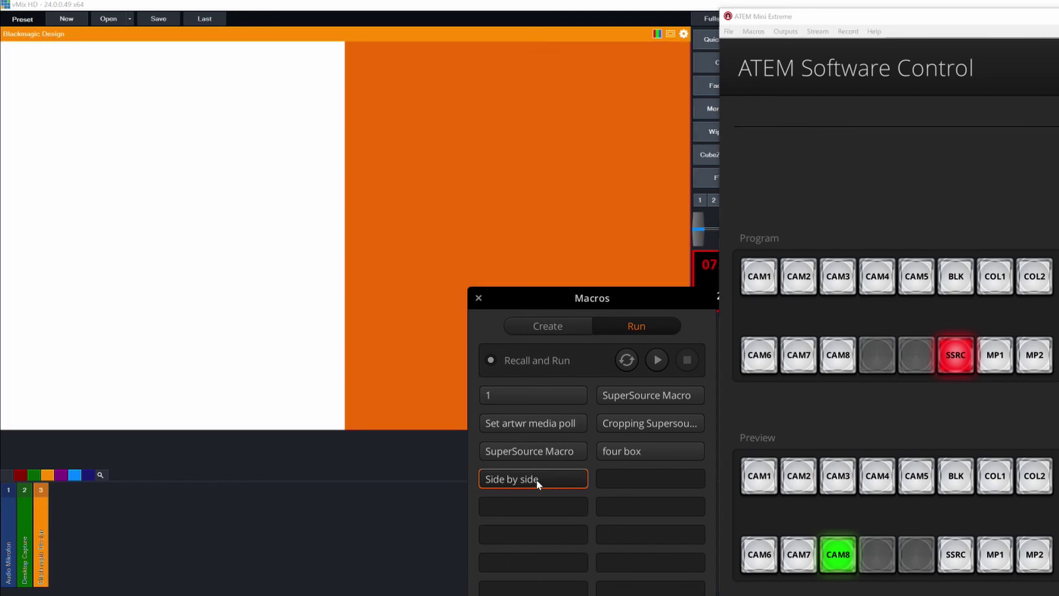